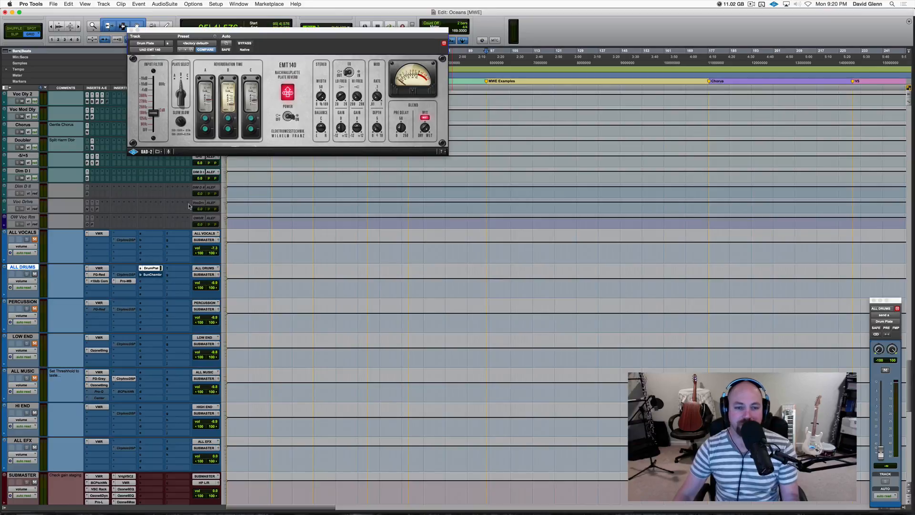
# Step: Play the mix while raising the ALL DRUMS send to Drum Plate to +2.1 dB, and pull it back down to minus infinity
pyautogui.scroll(-15, 189, 206)
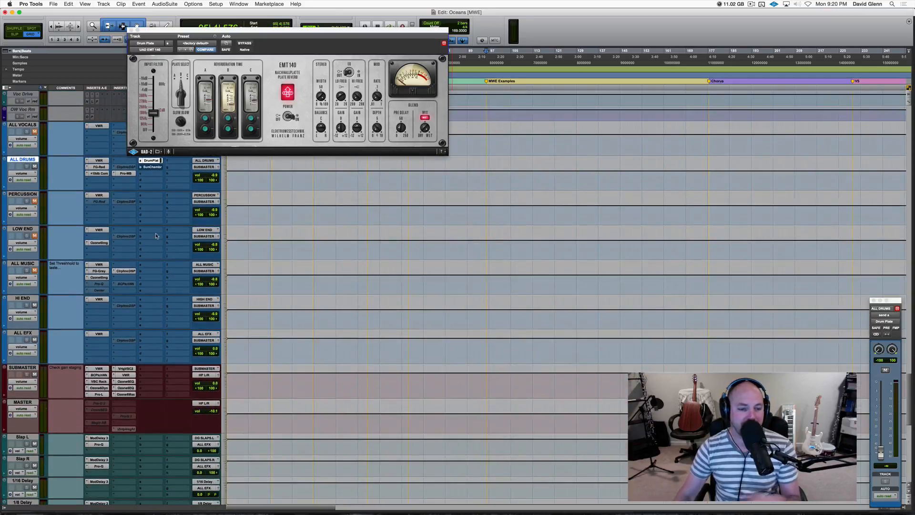
pyautogui.scroll(-5, 156, 236)
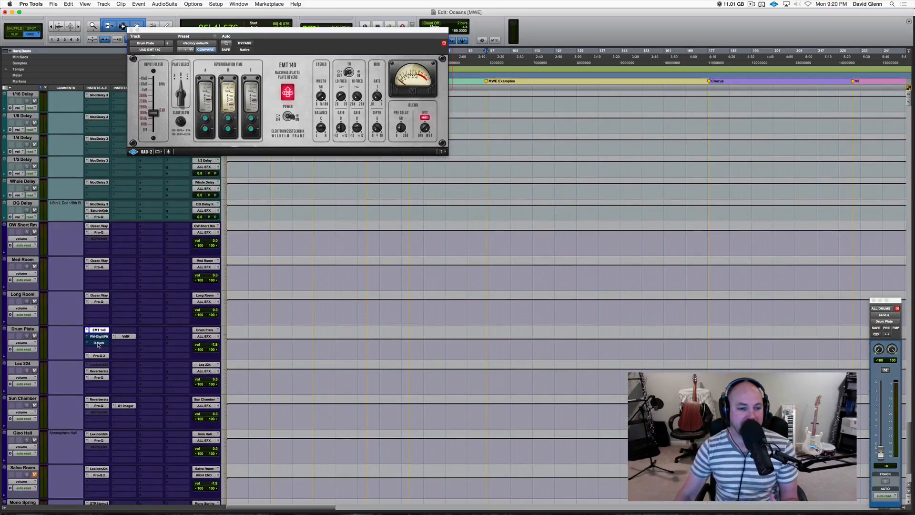
pyautogui.scroll(8, 101, 345)
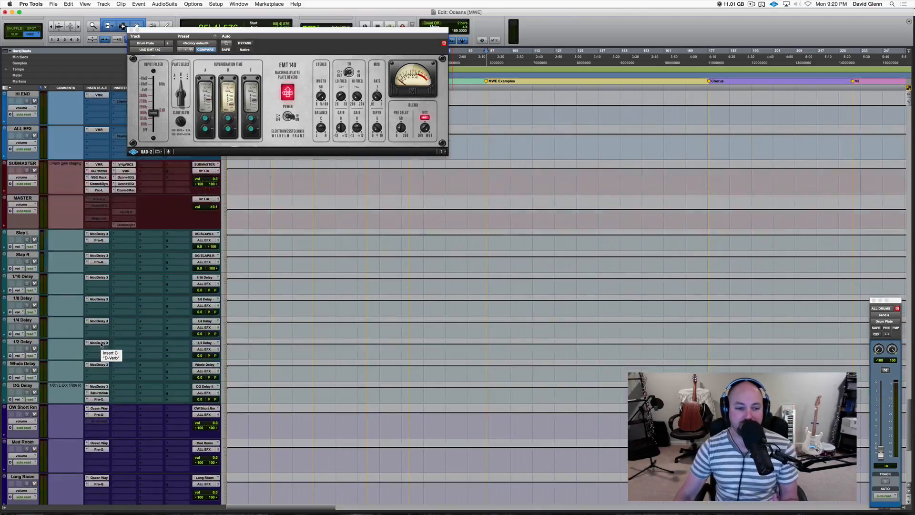
pyautogui.scroll(4, 101, 345)
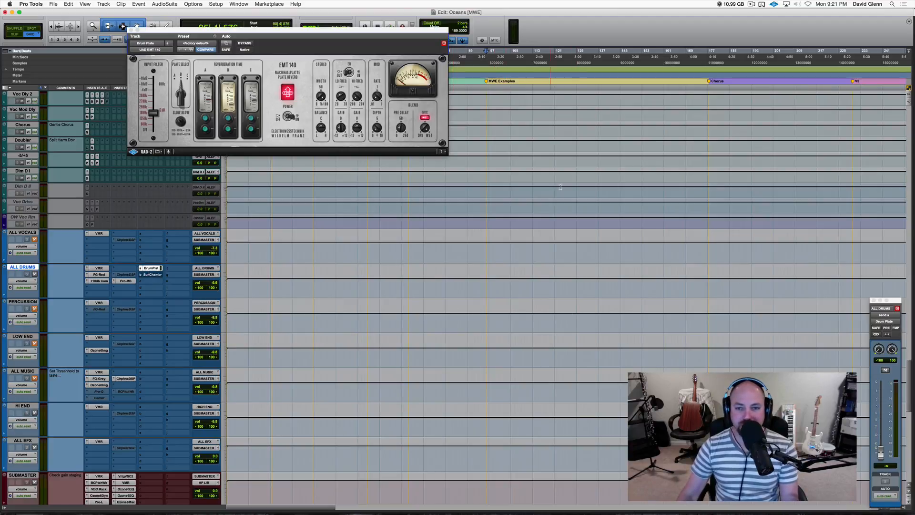
pyautogui.press('space')
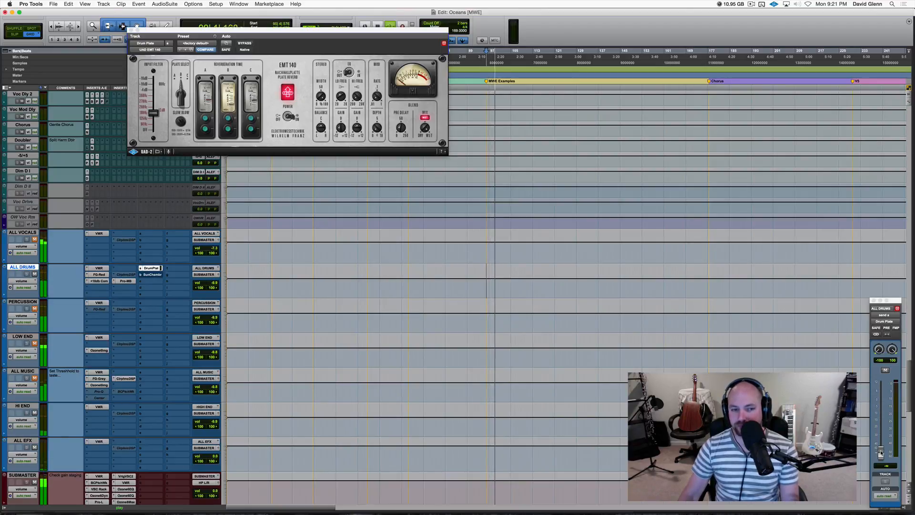
pyautogui.moveTo(881, 454); pyautogui.dragTo(881, 397)
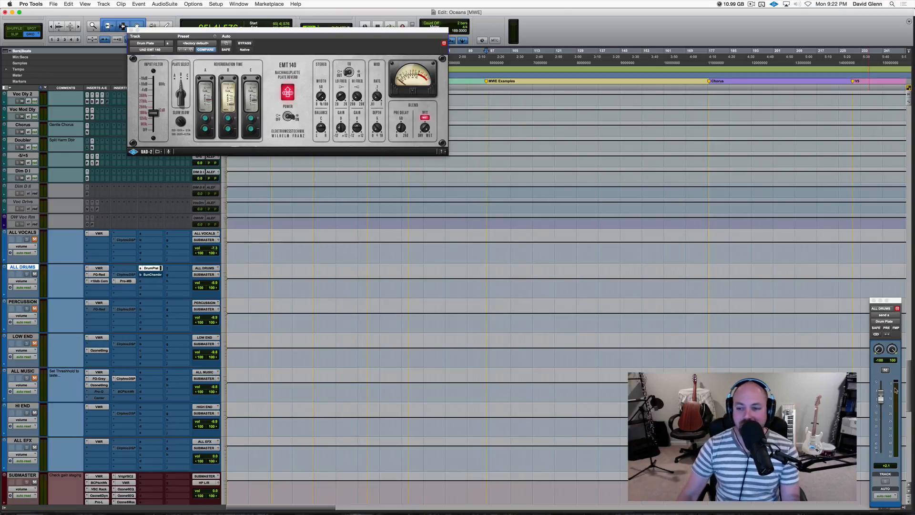
pyautogui.moveTo(881, 398); pyautogui.dragTo(880, 464)
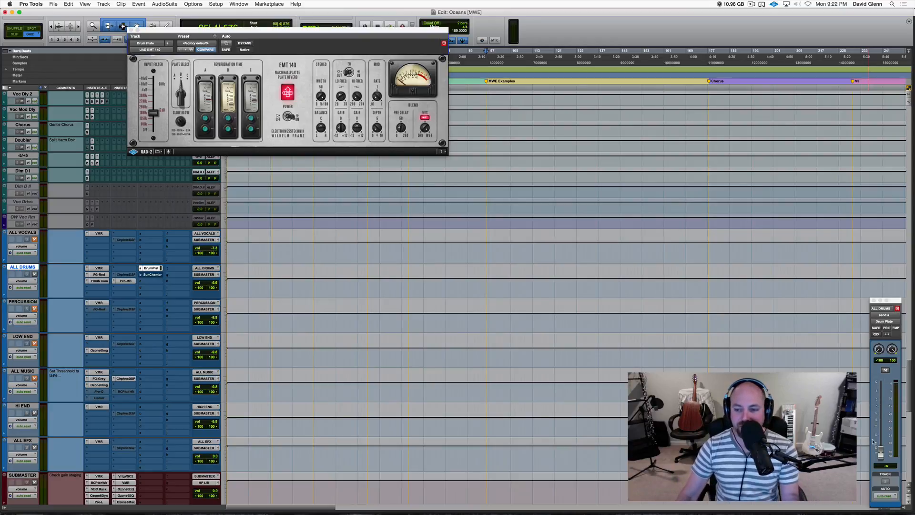
# Step: Bring the ALL DRUMS send to Drum Plate up to about -2.7 dB during playback, and mute the send
pyautogui.press('space')
pyautogui.moveTo(881, 454); pyautogui.dragTo(881, 402)
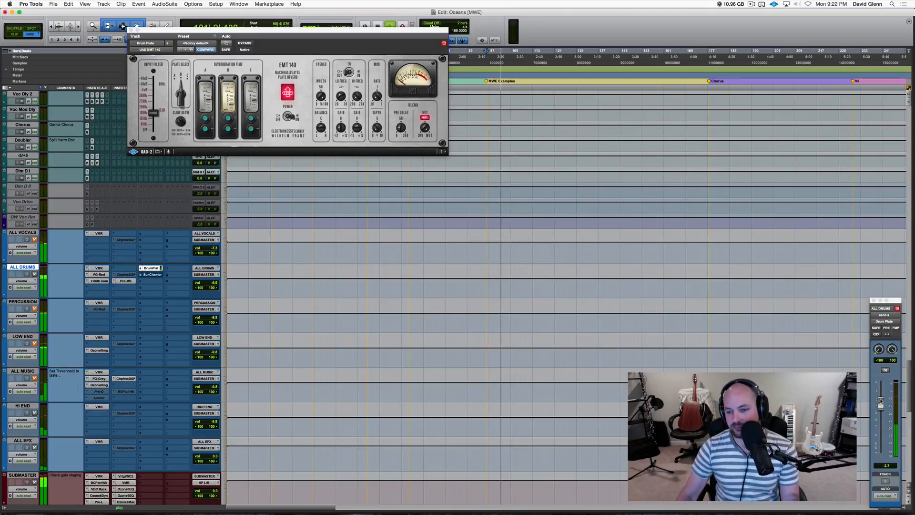
pyautogui.click(885, 370)
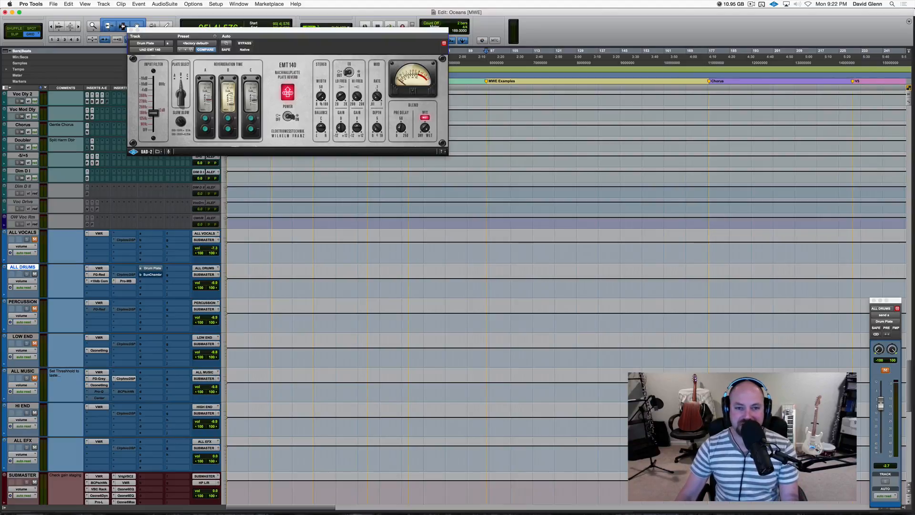
# Step: Bypass EMT 140 on the Drum Plate track and activate the P&M Digital Plate insert, showing its settings
pyautogui.scroll(-8, 143, 322)
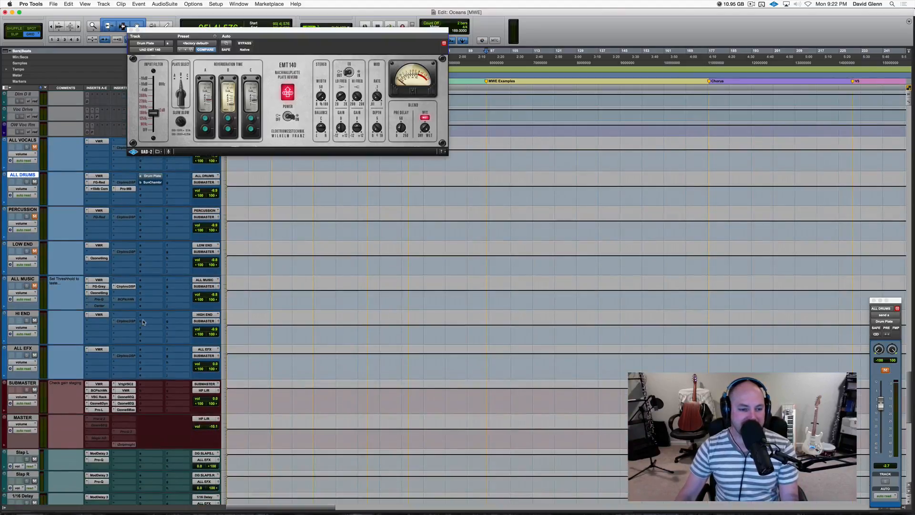
pyautogui.scroll(-10, 143, 323)
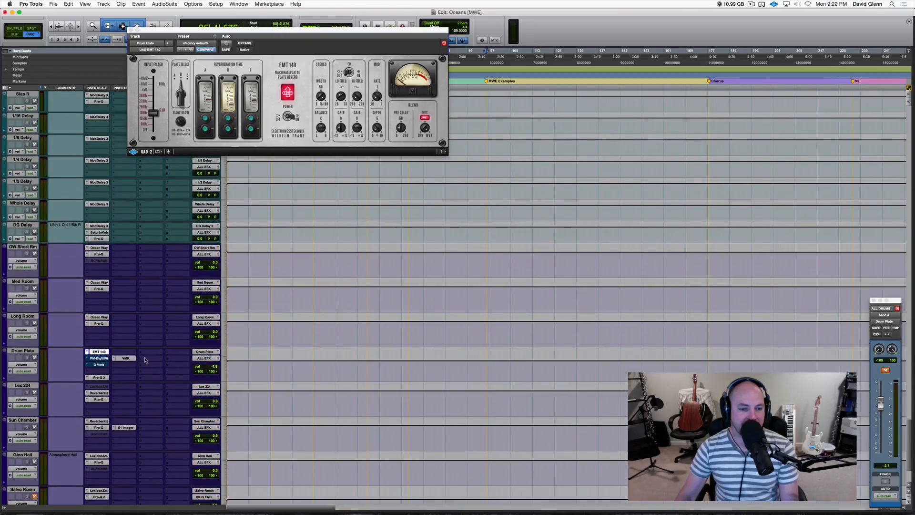
pyautogui.keyDown('super'); pyautogui.click(98, 352); pyautogui.keyUp('super')
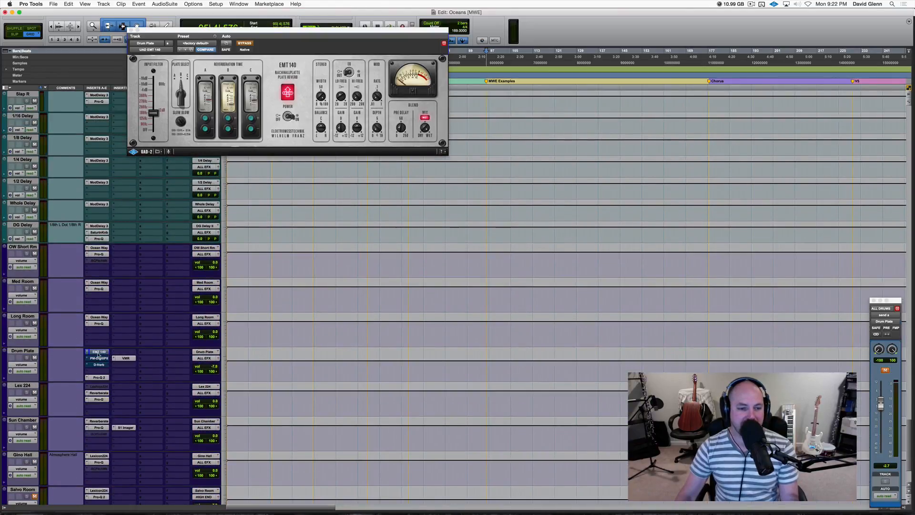
pyautogui.keyDown('super'); pyautogui.click(99, 358); pyautogui.keyUp('super')
pyautogui.click(99, 358)
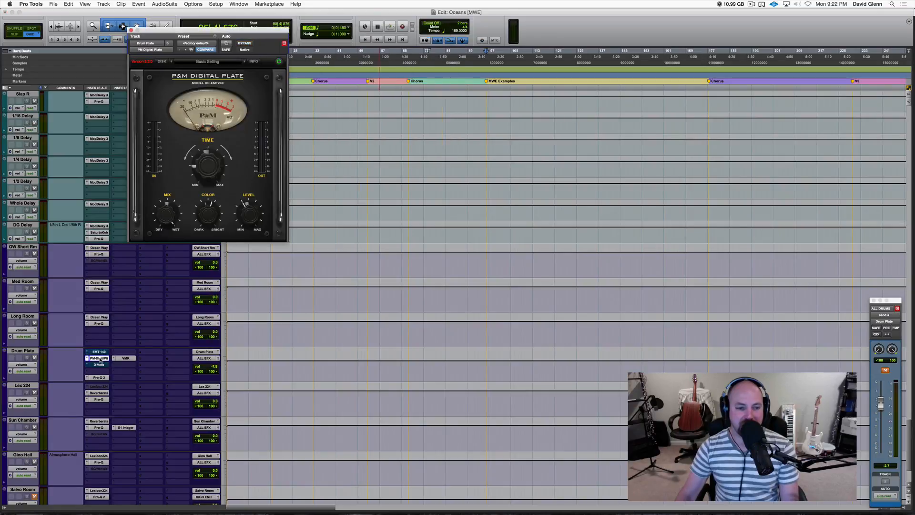
# Step: Unmute the ALL DRUMS send to Drum Plate, set it to about -4.1 dB and start playback
pyautogui.scroll(15, 286, 267)
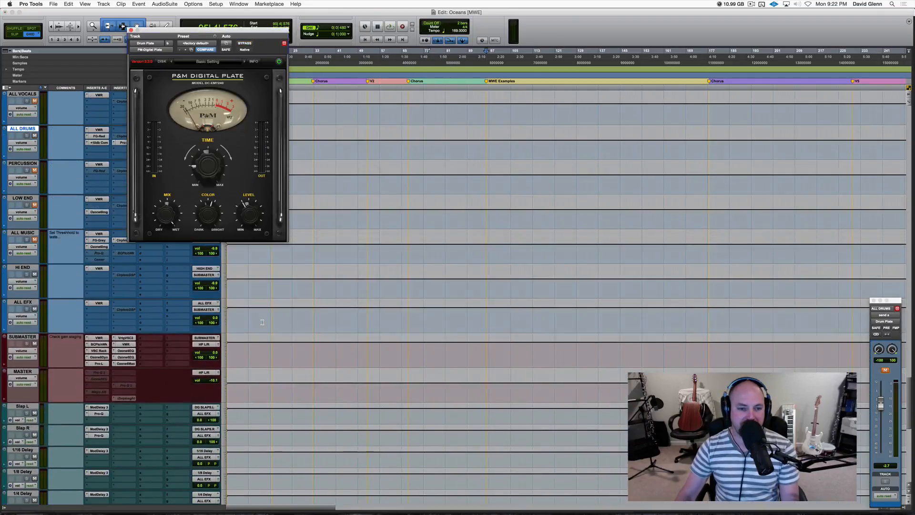
pyautogui.scroll(10, 261, 322)
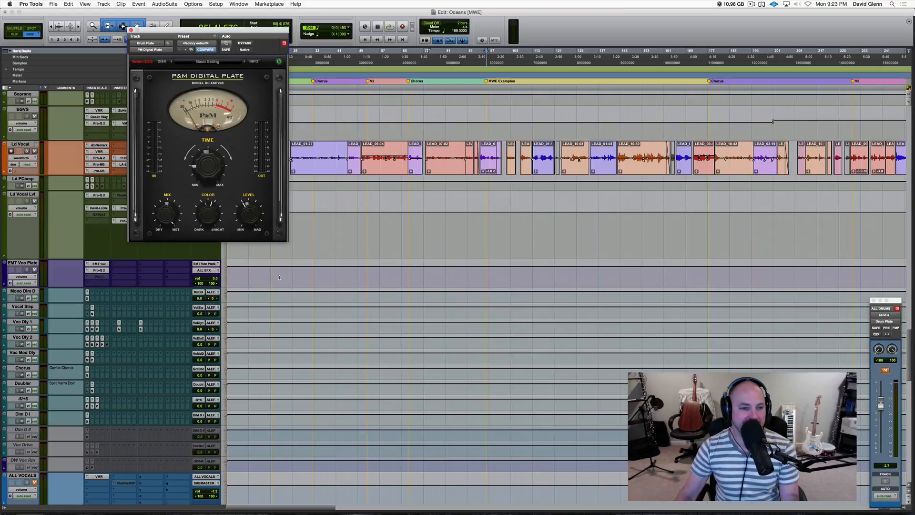
pyautogui.scroll(1, 279, 277)
pyautogui.scroll(-15, 279, 276)
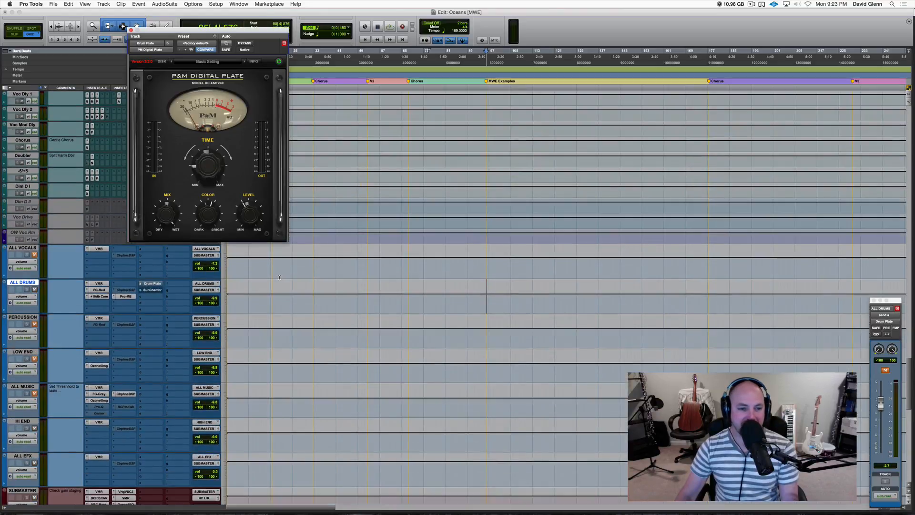
pyautogui.keyDown('super'); pyautogui.click(156, 285); pyautogui.keyUp('super')
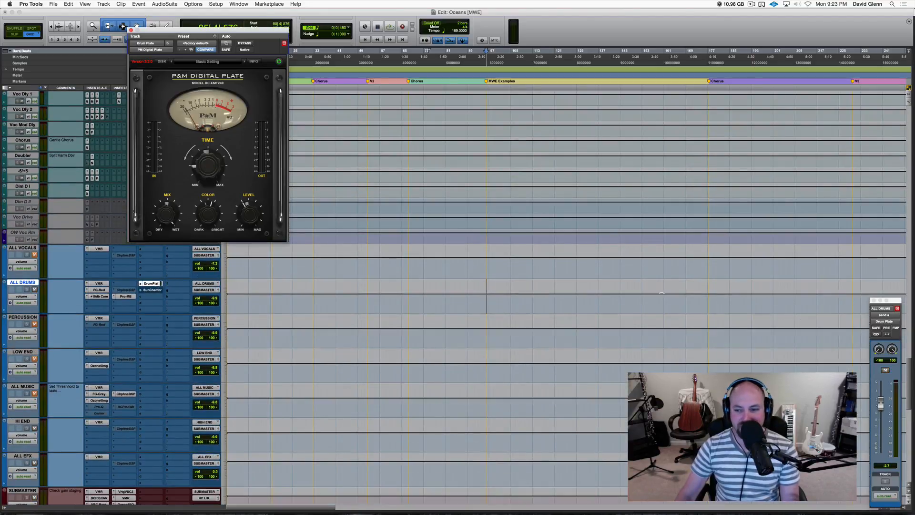
pyautogui.moveTo(881, 406)
pyautogui.mouseDown()
pyautogui.moveTo(881, 453)
pyautogui.moveTo(882, 407)
pyautogui.mouseUp()
pyautogui.press('space')
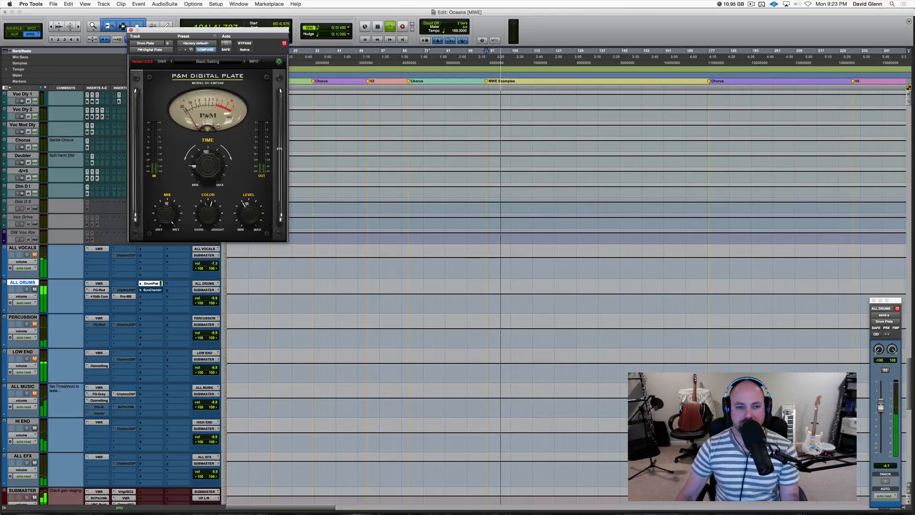
# Step: Shorten the P&M Digital Plate's time to near minimum and raise the Drum Plate send to about -1.1 dB, ending playback
pyautogui.moveTo(213, 161); pyautogui.dragTo(213, 167)
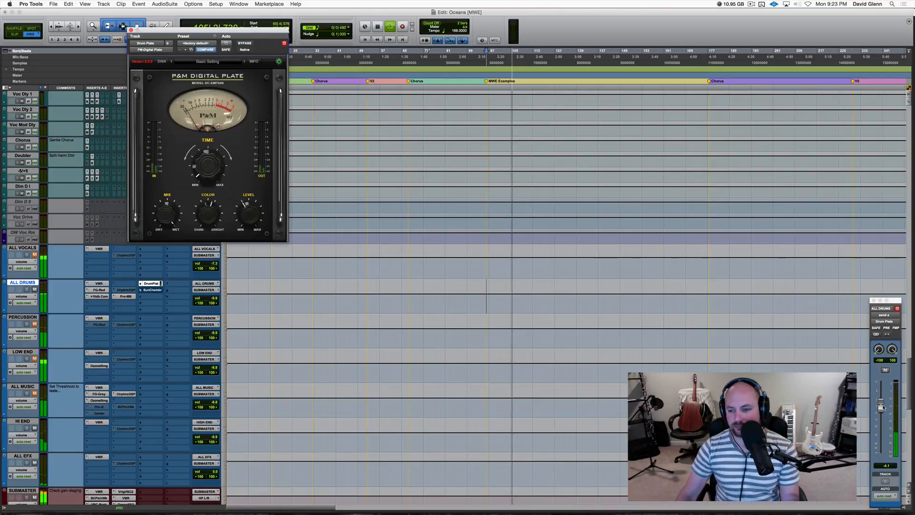
pyautogui.moveTo(885, 406); pyautogui.dragTo(885, 400)
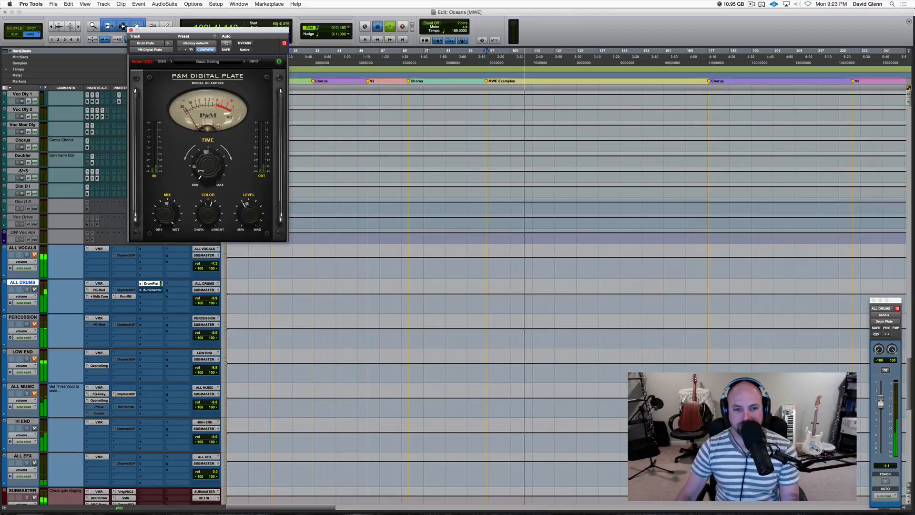
pyautogui.press('space')
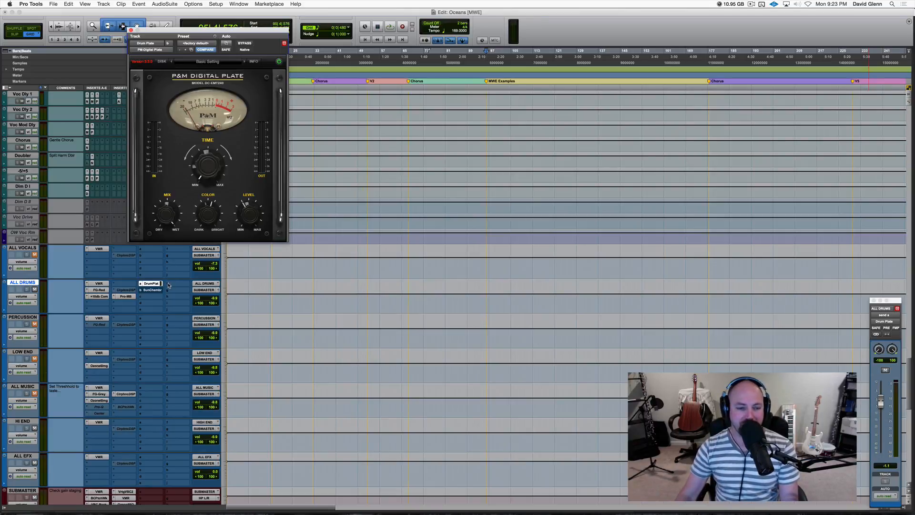
# Step: Bypass P&M Digital Plate on the Drum Plate track and activate the D-Verb insert, showing its settings
pyautogui.scroll(-5, 160, 313)
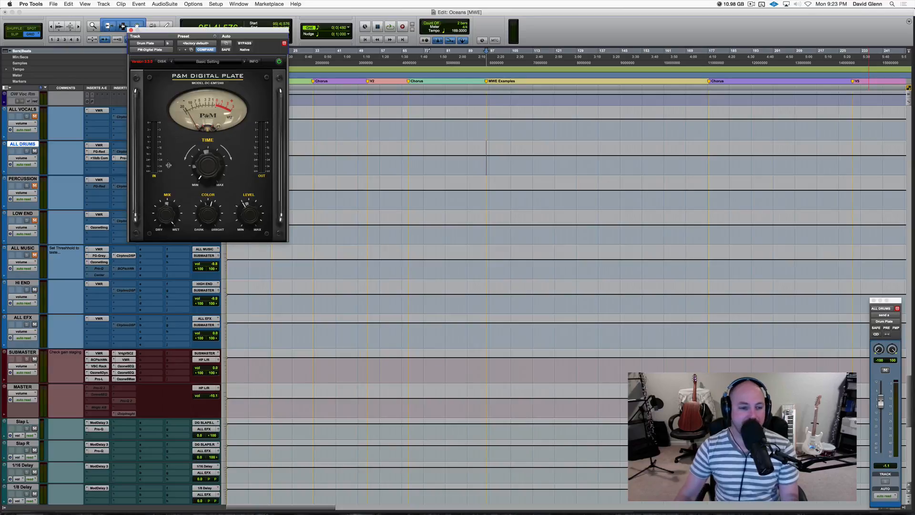
pyautogui.scroll(-3, 150, 284)
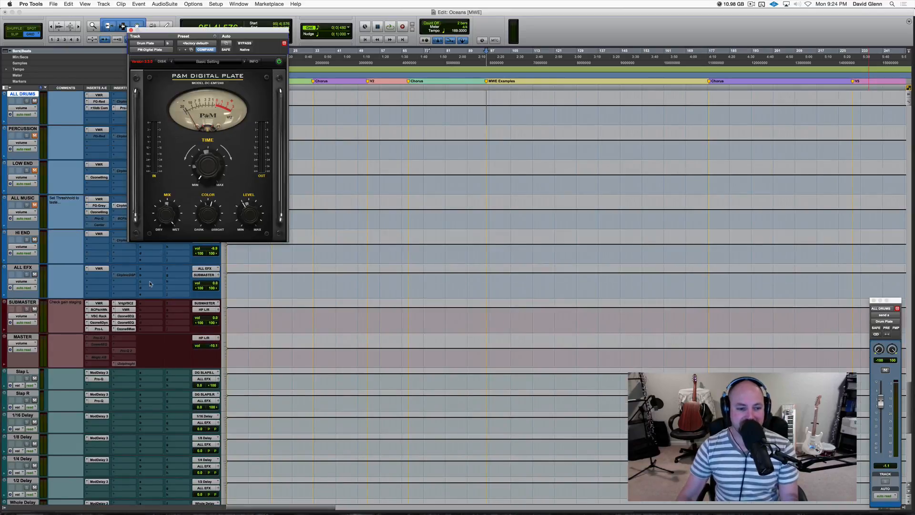
pyautogui.scroll(-18, 157, 318)
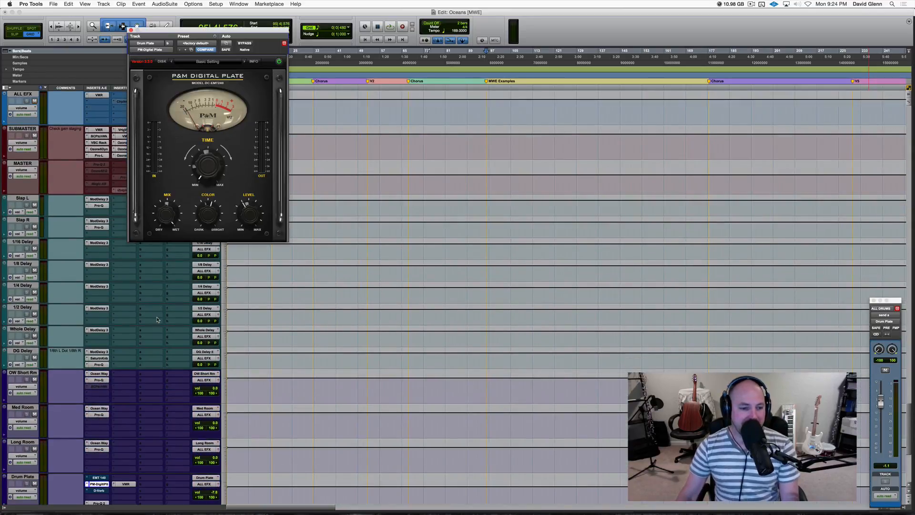
pyautogui.keyDown('super'); pyautogui.click(99, 358); pyautogui.keyUp('super')
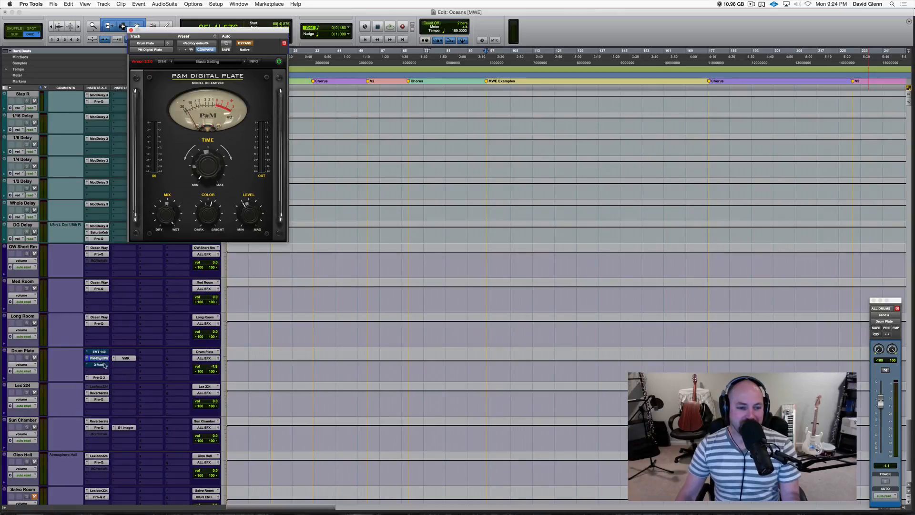
pyautogui.click(96, 365)
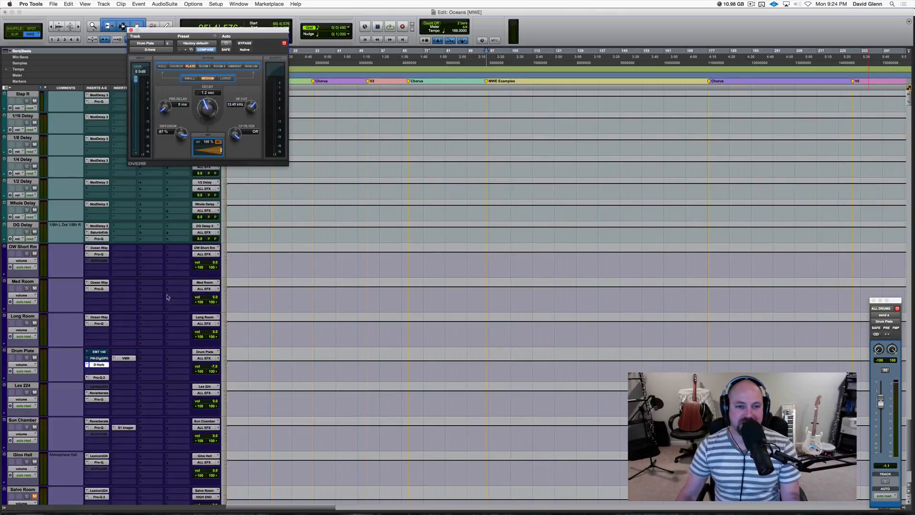
# Step: Pull the ALL DRUMS send to Drum Plate down to minus infinity, and raise it to about -1.7 dB during playback
pyautogui.scroll(20, 168, 298)
pyautogui.scroll(6, 161, 312)
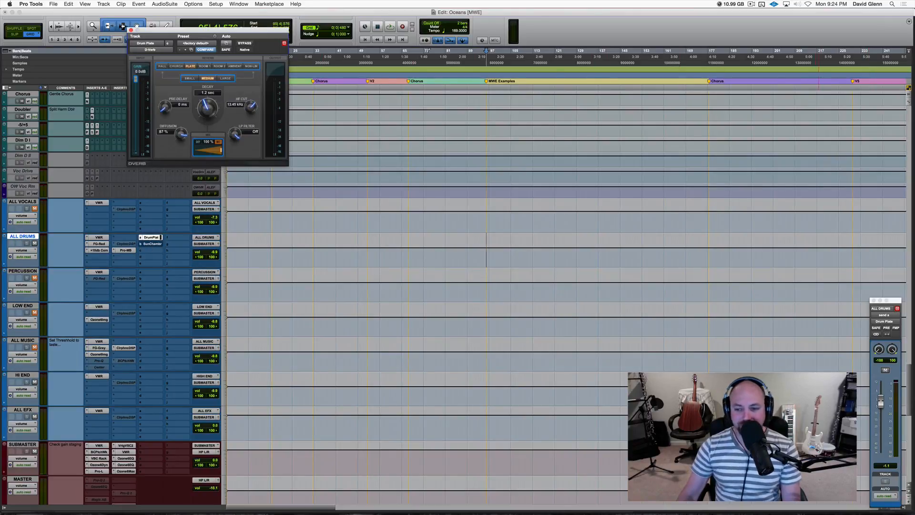
pyautogui.moveTo(881, 400); pyautogui.dragTo(881, 459)
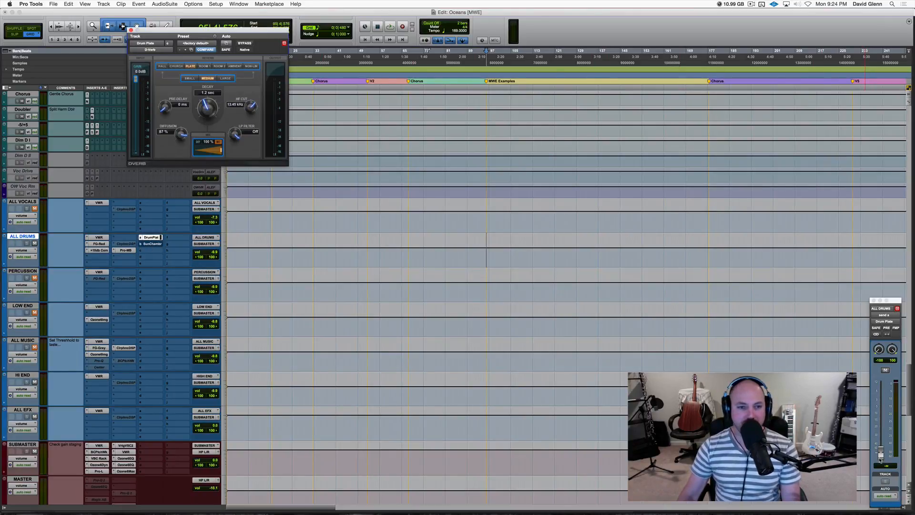
pyautogui.press('space')
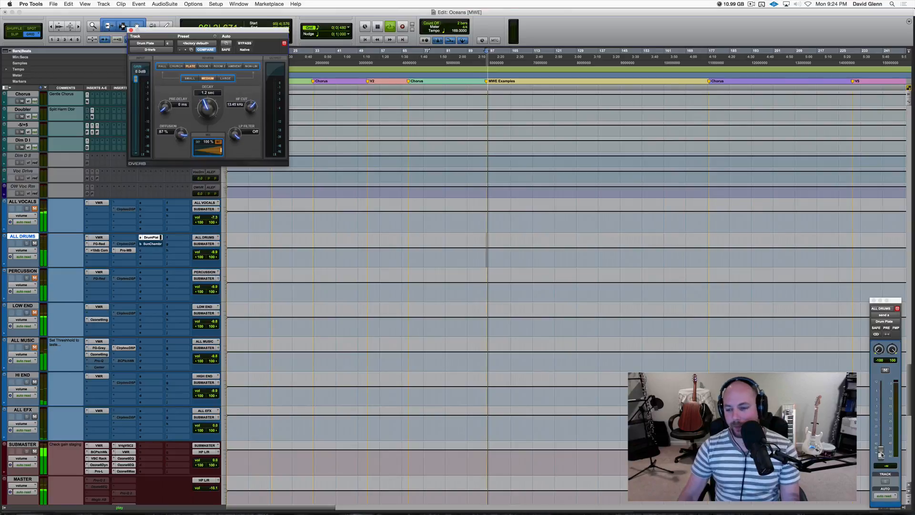
pyautogui.moveTo(880, 456); pyautogui.dragTo(881, 403)
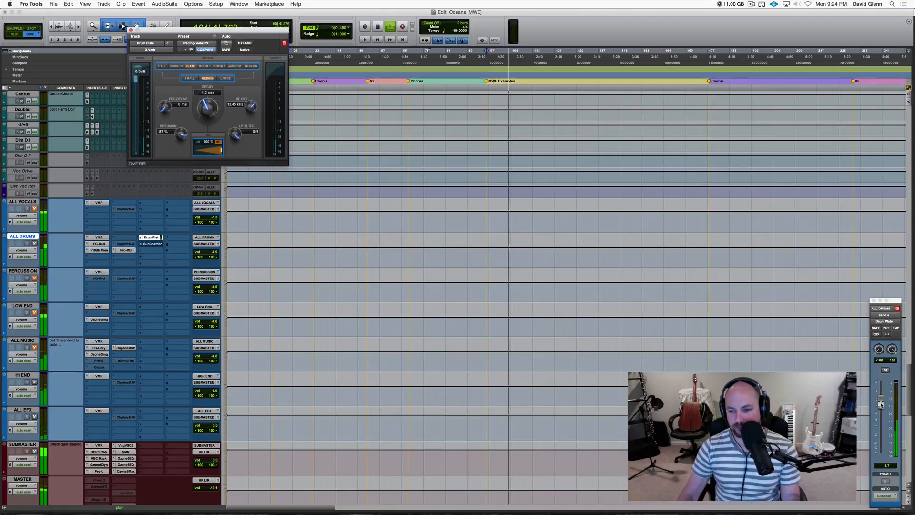
# Step: Mute the ALL DRUMS send to Drum Plate, stop playback and close the D-Verb window
pyautogui.click(887, 370)
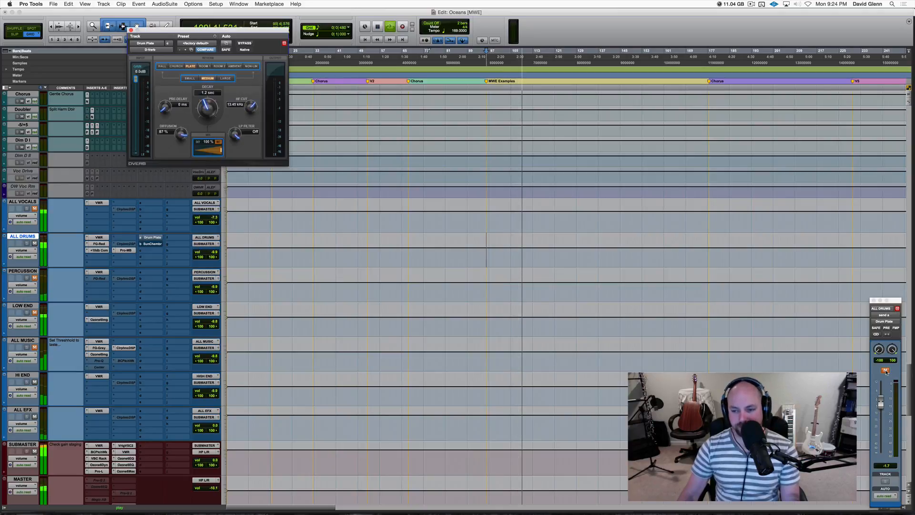
pyautogui.press('space')
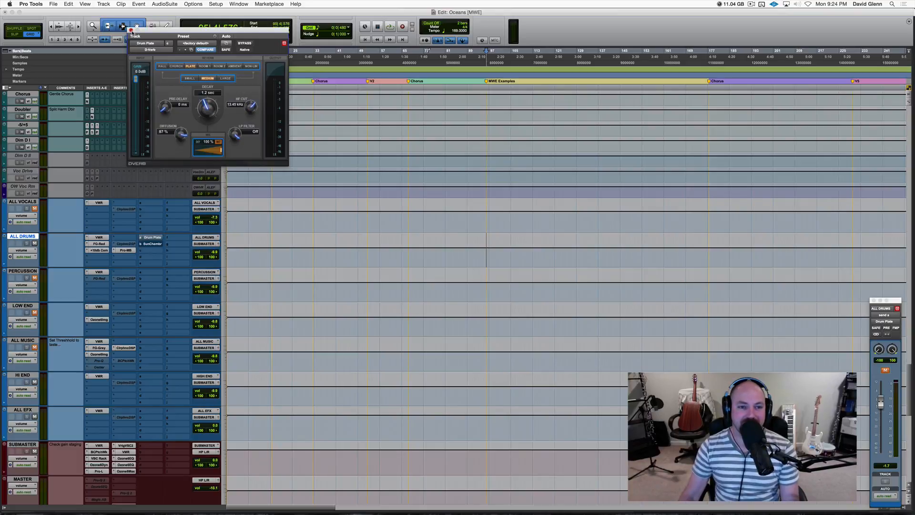
pyautogui.click(131, 30)
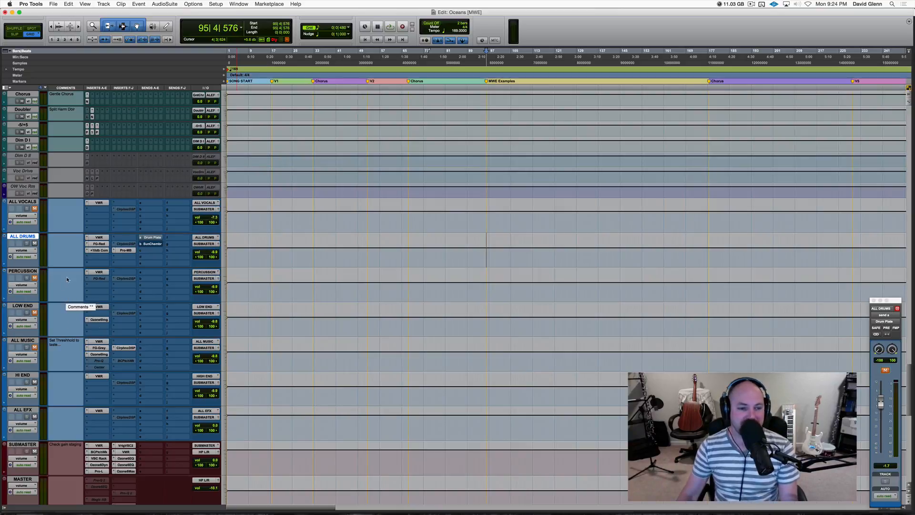
# Step: Show the ALL DRUMS send to Sun Chamber and inspect the Reverberate impulse response settings on the Sun Chamber track
pyautogui.click(152, 245)
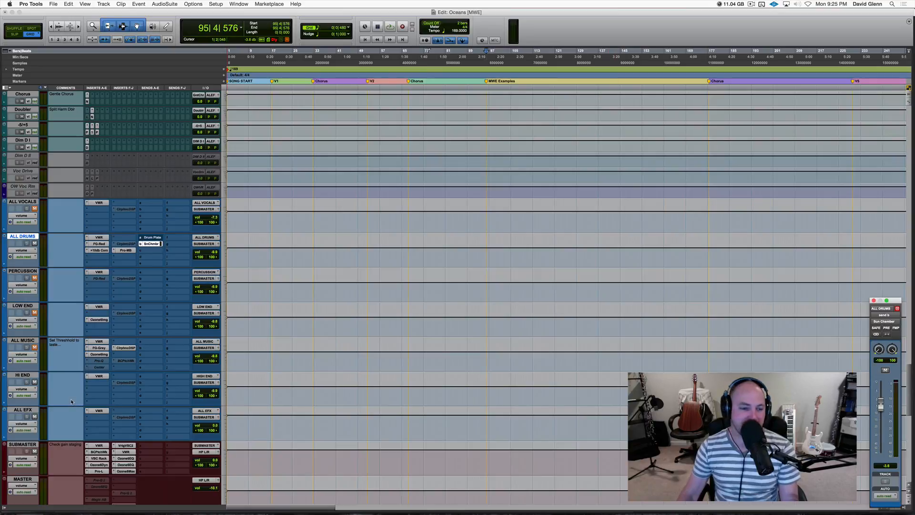
pyautogui.scroll(-10, 71, 401)
pyautogui.scroll(-8, 71, 402)
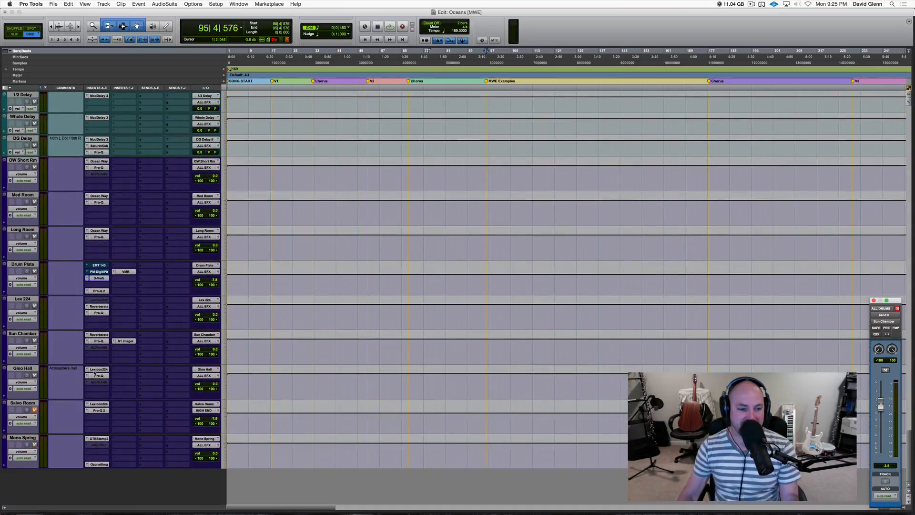
pyautogui.click(95, 370)
pyautogui.click(95, 370)
pyautogui.click(34, 409)
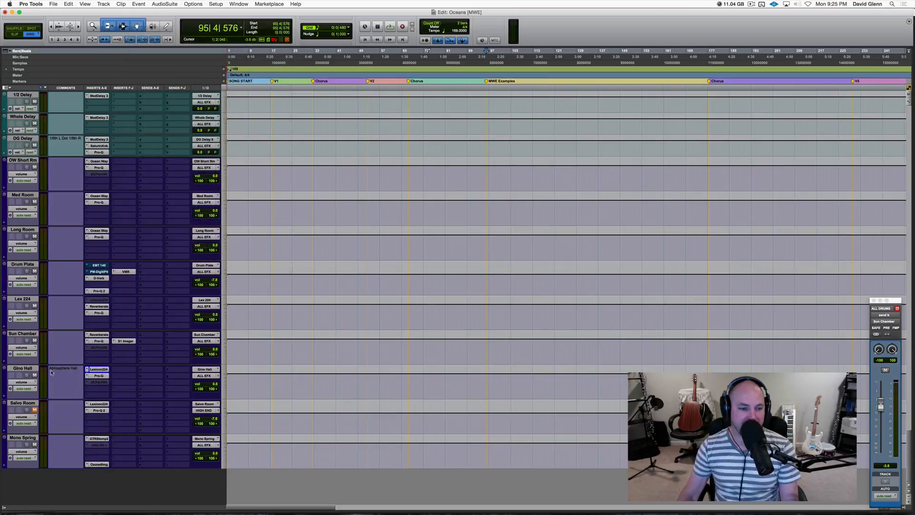
pyautogui.click(26, 336)
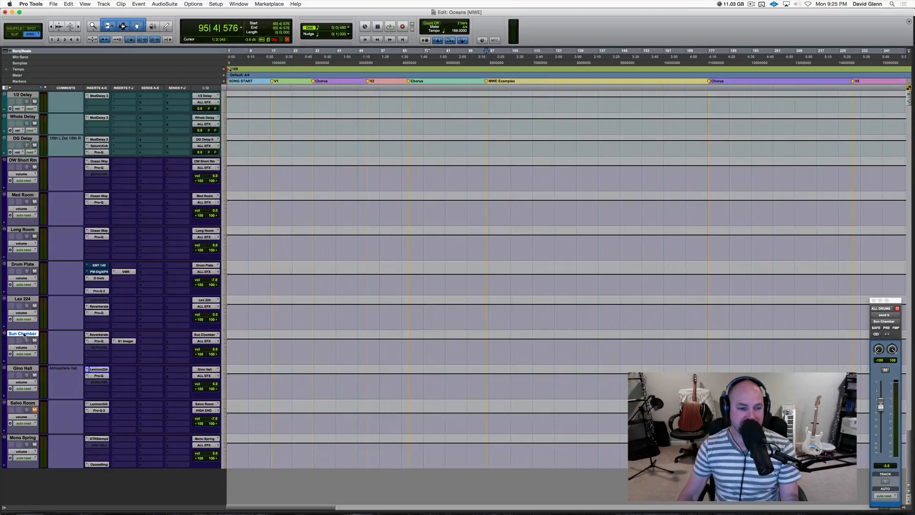
pyautogui.click(99, 335)
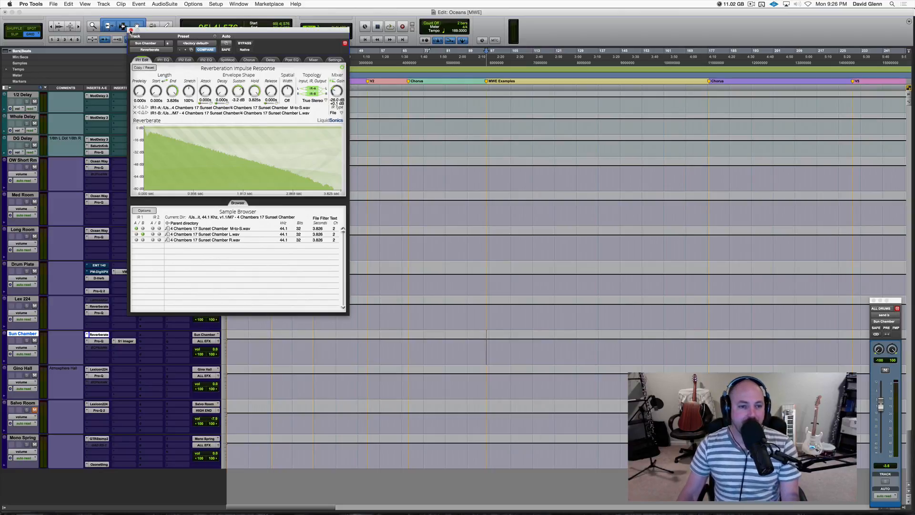
pyautogui.click(131, 30)
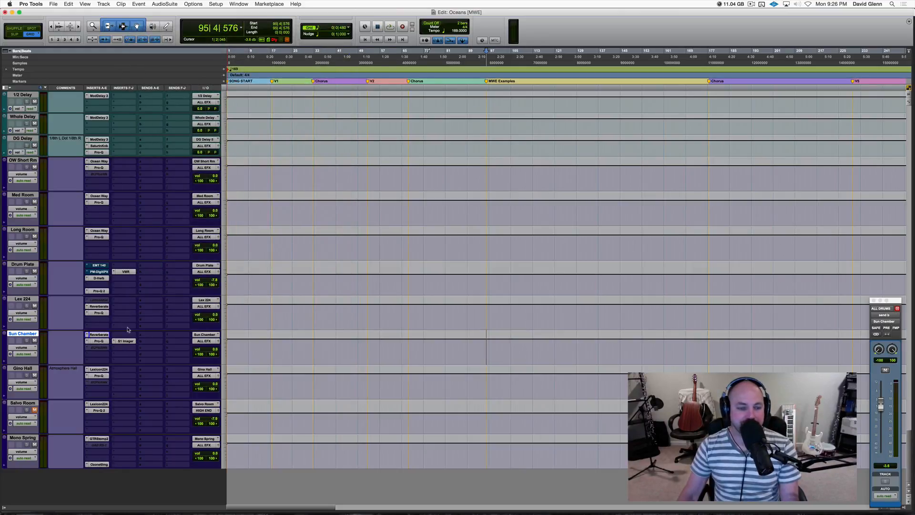
# Step: Lower the ALL DRUMS send to Sun Chamber to about -8.5 dB, and mute the send after auditioning it in playback
pyautogui.scroll(15, 126, 329)
pyautogui.scroll(5, 126, 329)
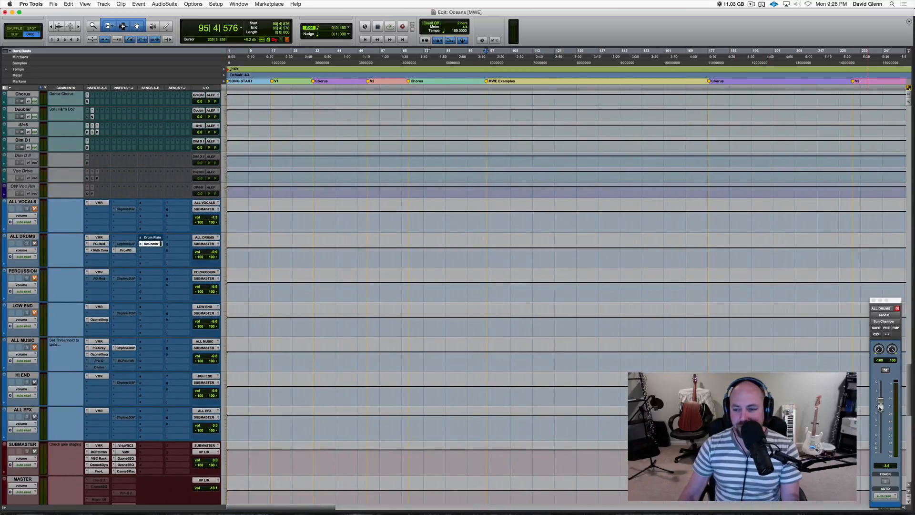
pyautogui.moveTo(881, 407)
pyautogui.mouseDown()
pyautogui.moveTo(880, 456)
pyautogui.moveTo(881, 415)
pyautogui.mouseUp()
pyautogui.press('space')
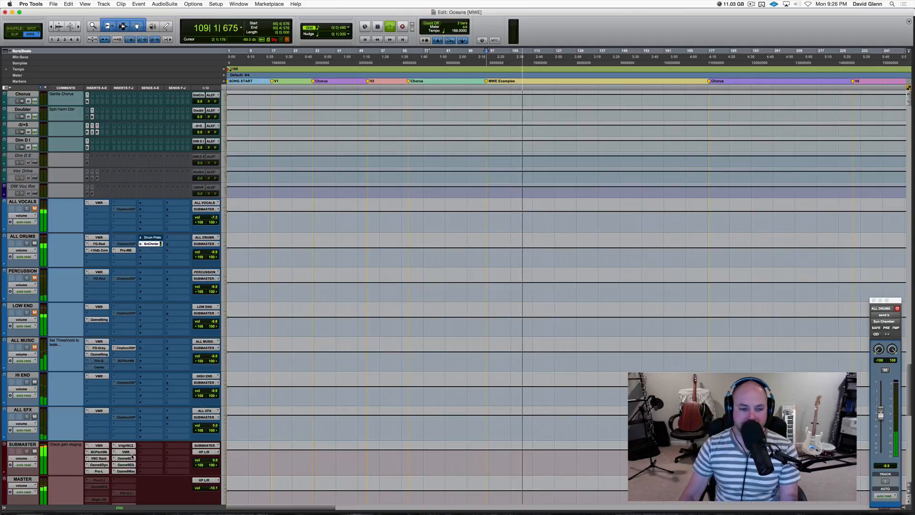
pyautogui.click(885, 371)
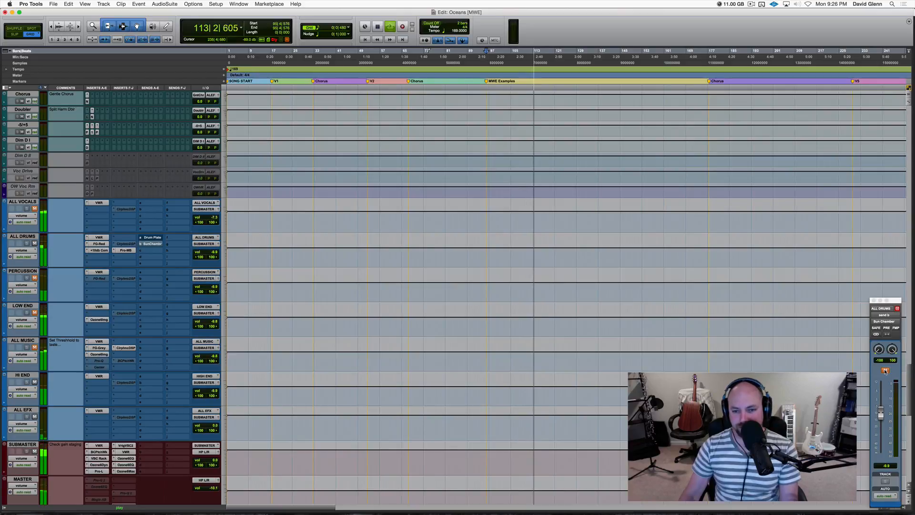
pyautogui.press('space')
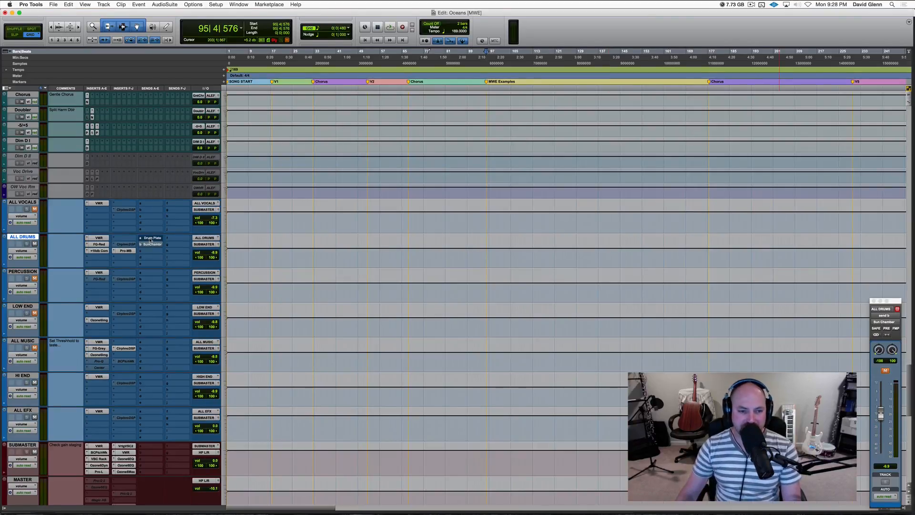
# Step: Bring back the ALL DRUMS send to Drum Plate, with EMT 140 active and D-Verb bypassed on the Drum Plate track
pyautogui.click(150, 238)
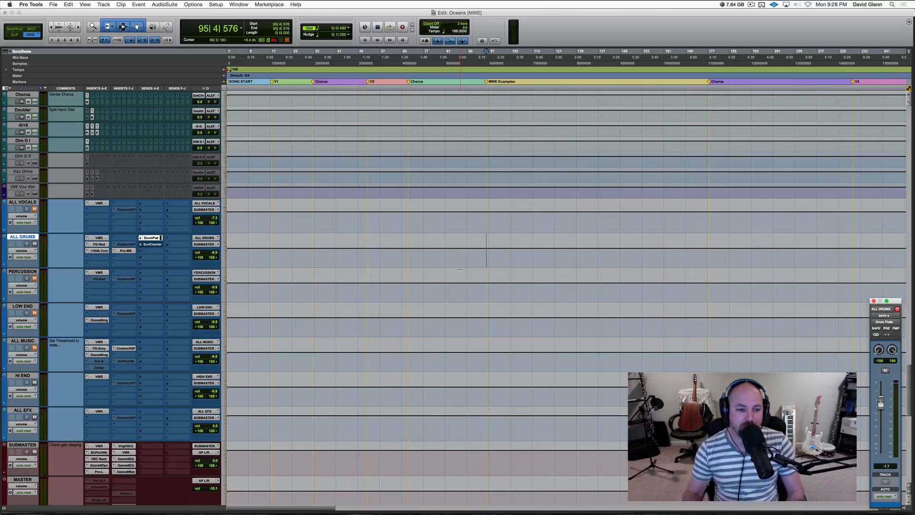
pyautogui.scroll(-10, 87, 296)
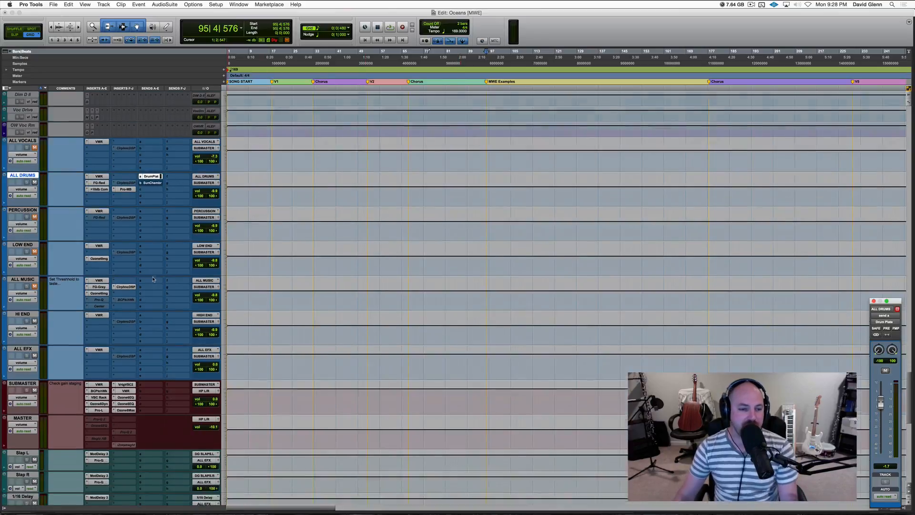
pyautogui.scroll(-8, 87, 296)
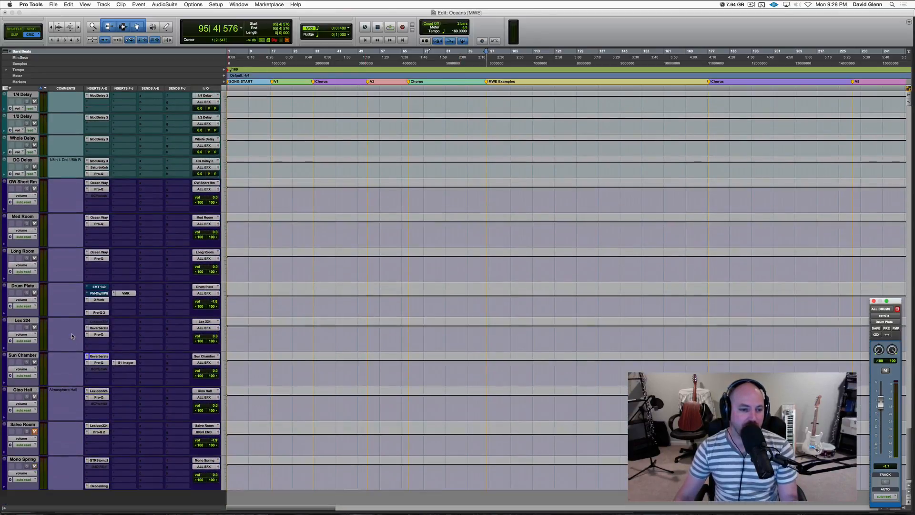
pyautogui.click(25, 286)
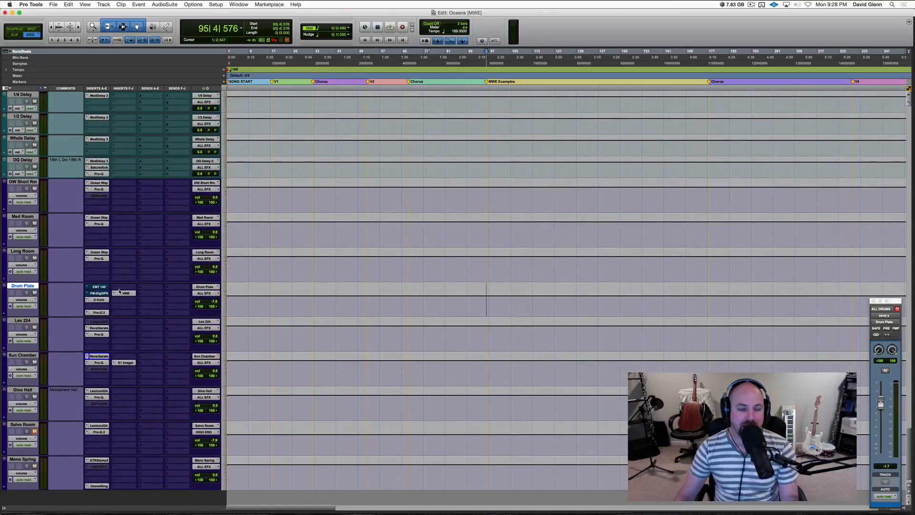
pyautogui.keyDown('super'); pyautogui.click(96, 288); pyautogui.keyUp('super')
pyautogui.keyDown('super'); pyautogui.click(101, 300); pyautogui.keyUp('super')
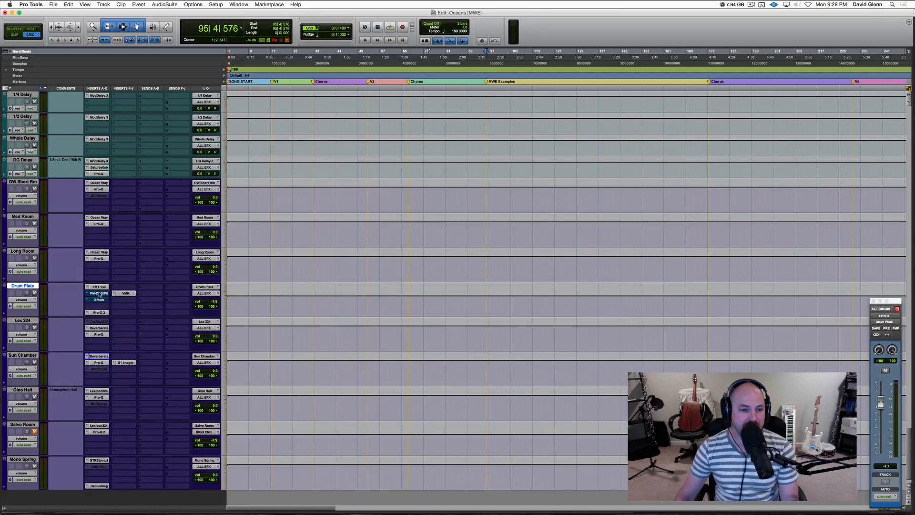
# Step: Open Pro-Q 2 on the Drum Plate track and raise its low cut to about 178 Hz
pyautogui.click(99, 312)
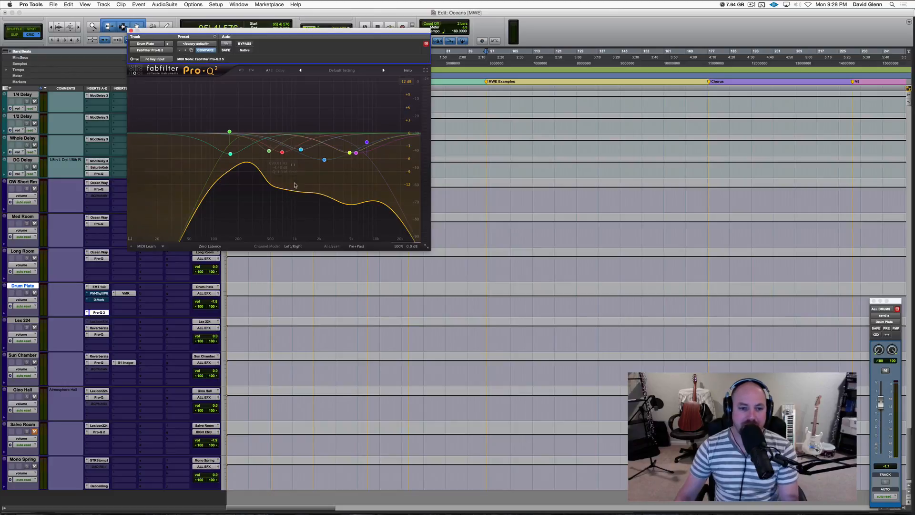
pyautogui.moveTo(293, 183)
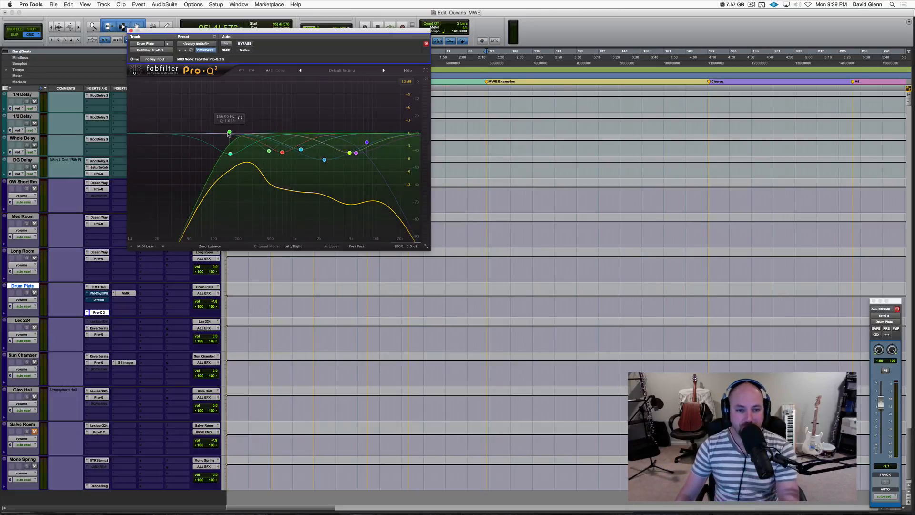
pyautogui.click(231, 154)
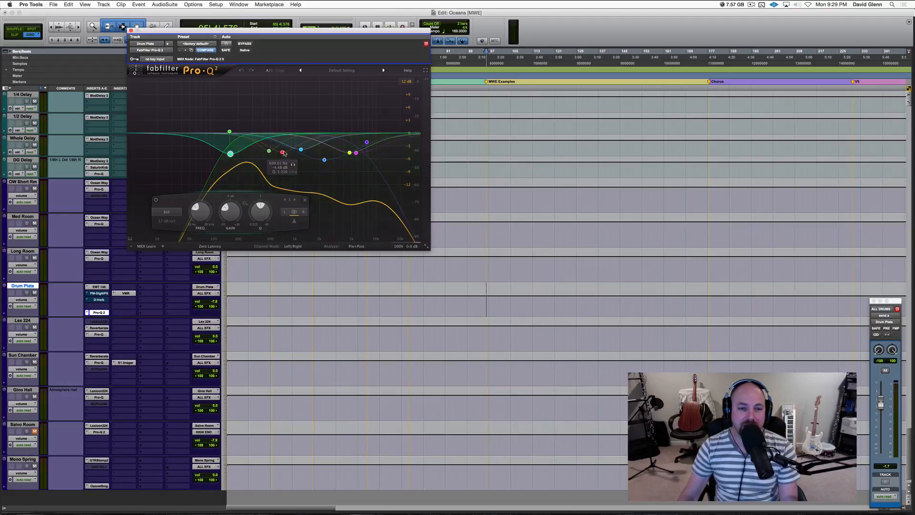
pyautogui.click(229, 131)
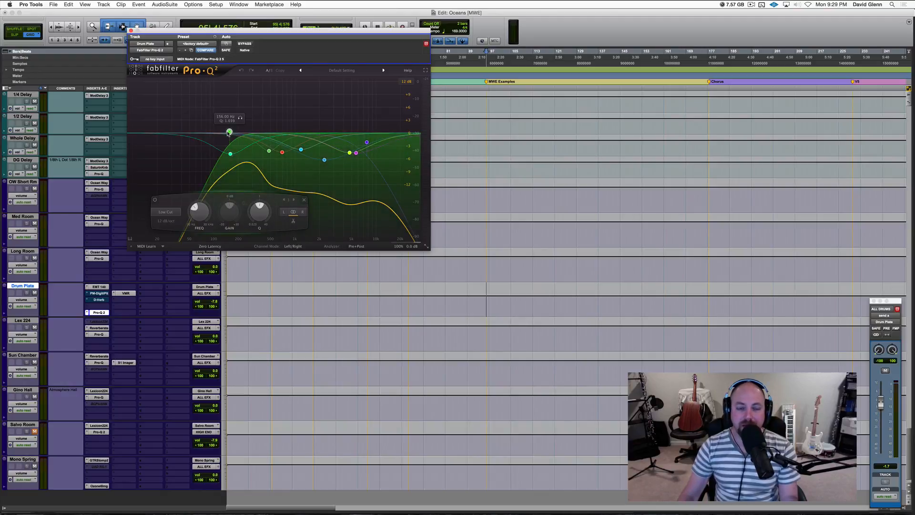
pyautogui.moveTo(230, 132)
pyautogui.mouseDown()
pyautogui.moveTo(259, 131)
pyautogui.moveTo(234, 131)
pyautogui.mouseUp()
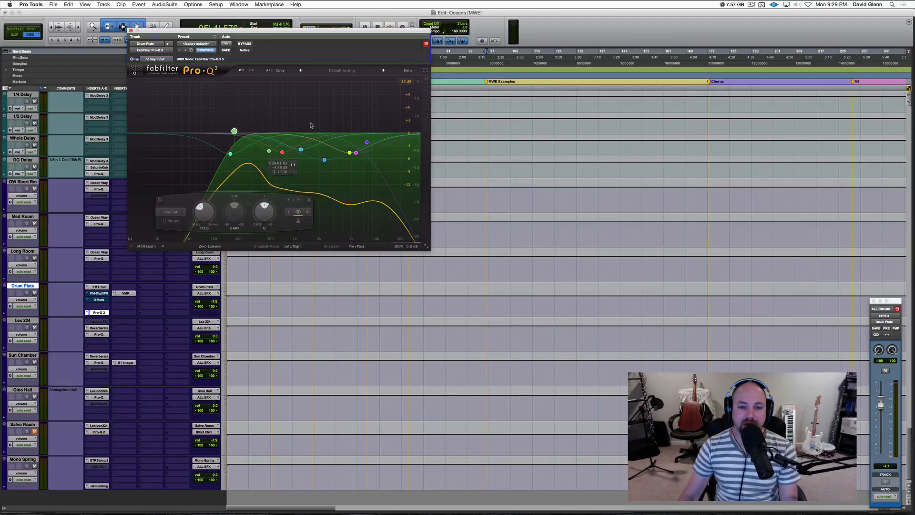
# Step: Lower the high-cut frequency in the Drum Plate track's Pro-Q 2 and fine-tune its Q
pyautogui.click(367, 142)
pyautogui.moveTo(367, 142); pyautogui.dragTo(355, 142)
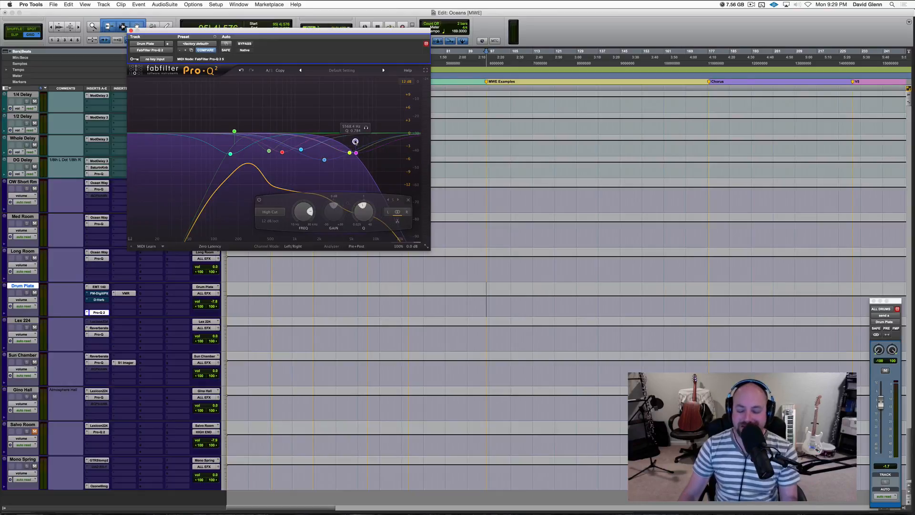
pyautogui.scroll(1, 355, 141)
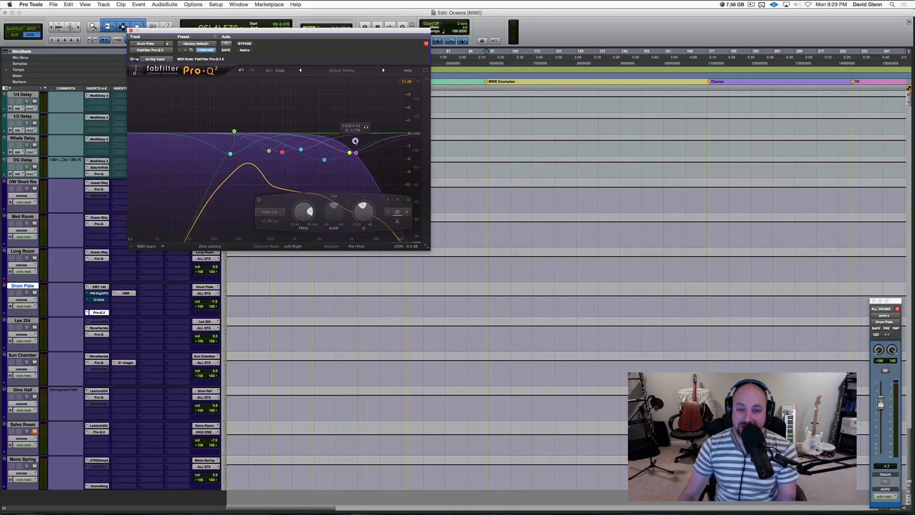
pyautogui.moveTo(356, 142); pyautogui.dragTo(360, 140)
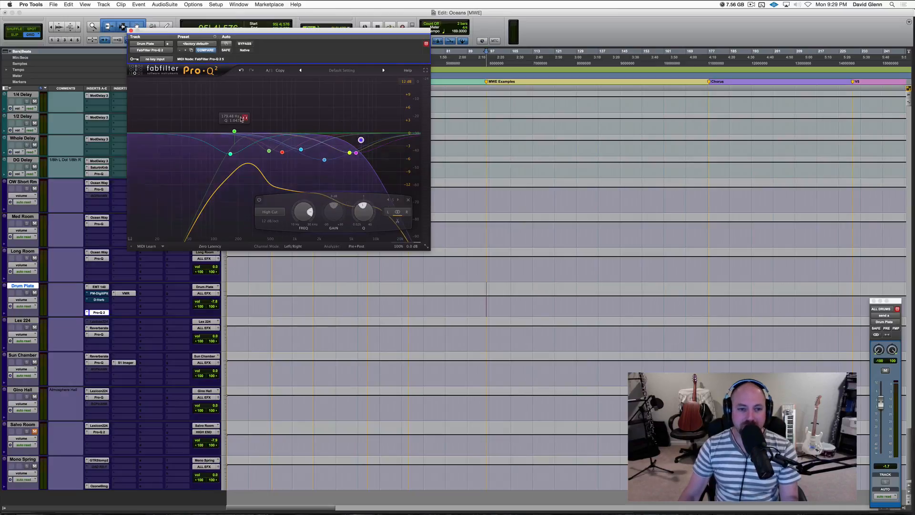
# Step: Compare Pro-Q 2 bypassed and active during playback, and raise the ALL DRUMS send to Drum Plate to about +0.7 dB
pyautogui.click(245, 43)
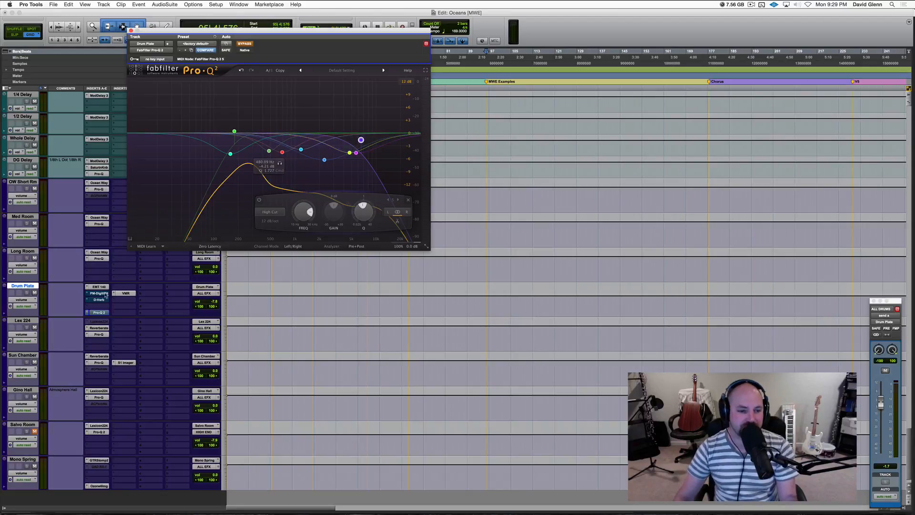
pyautogui.press('space')
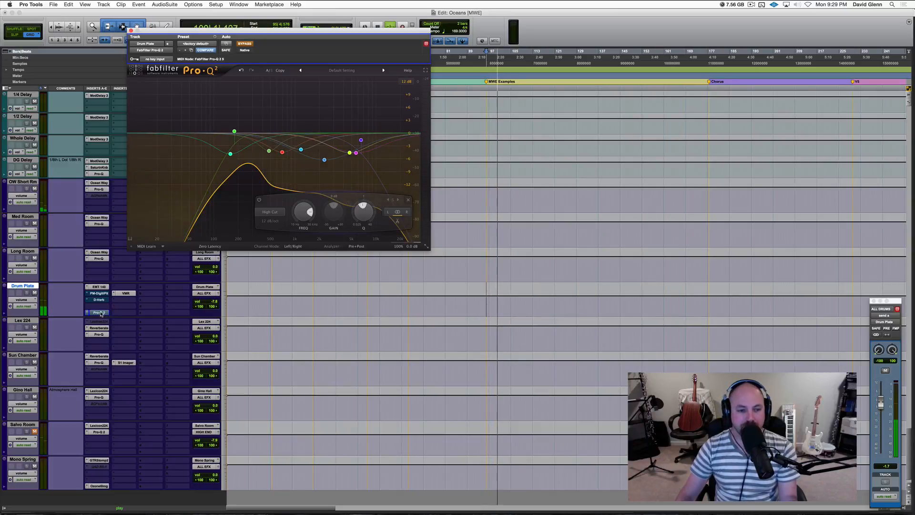
pyautogui.keyDown('super'); pyautogui.click(99, 312); pyautogui.keyUp('super')
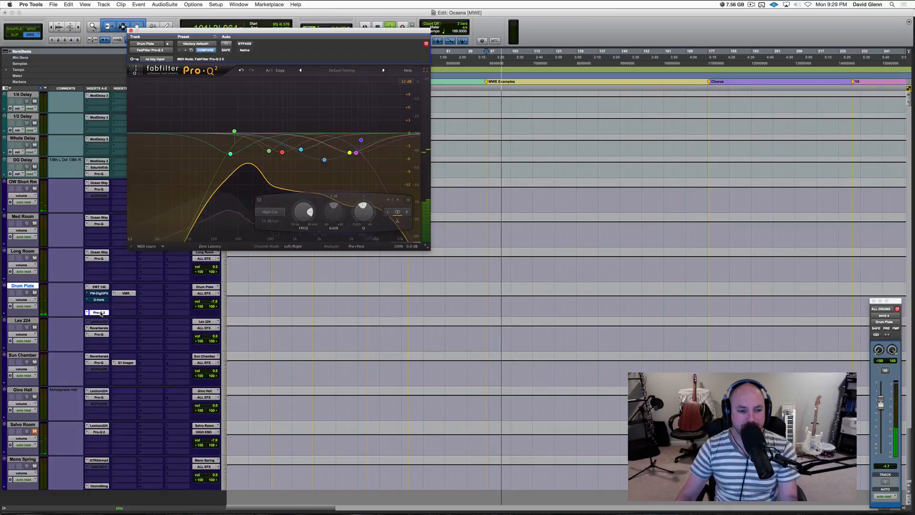
pyautogui.moveTo(880, 405); pyautogui.dragTo(881, 403)
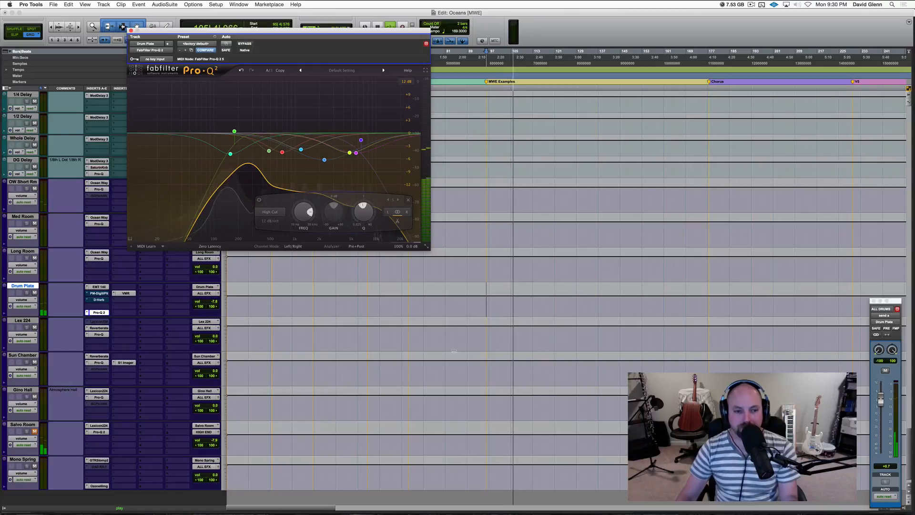
pyautogui.press('space')
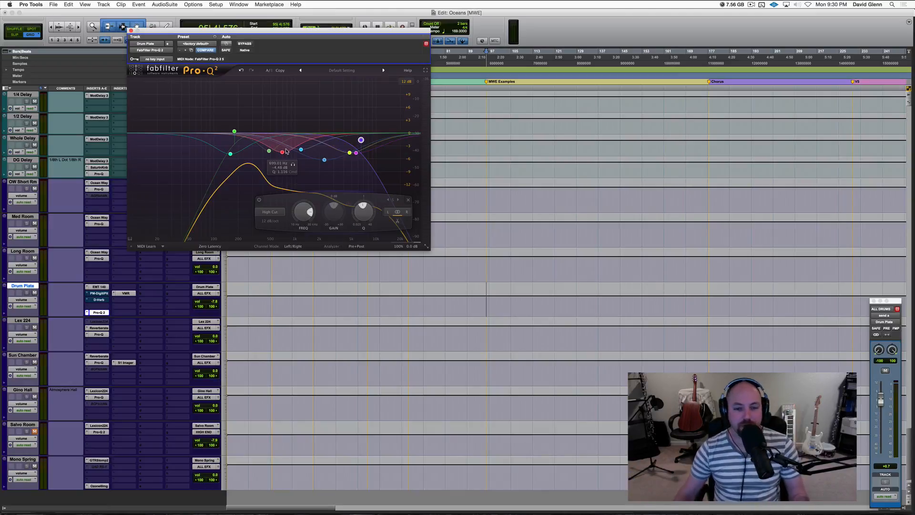
# Step: Replace the Pro-Q 2 window with EMT 140's and audition the plate with the Drum Plate send raised to about +5.2 dB
pyautogui.click(130, 30)
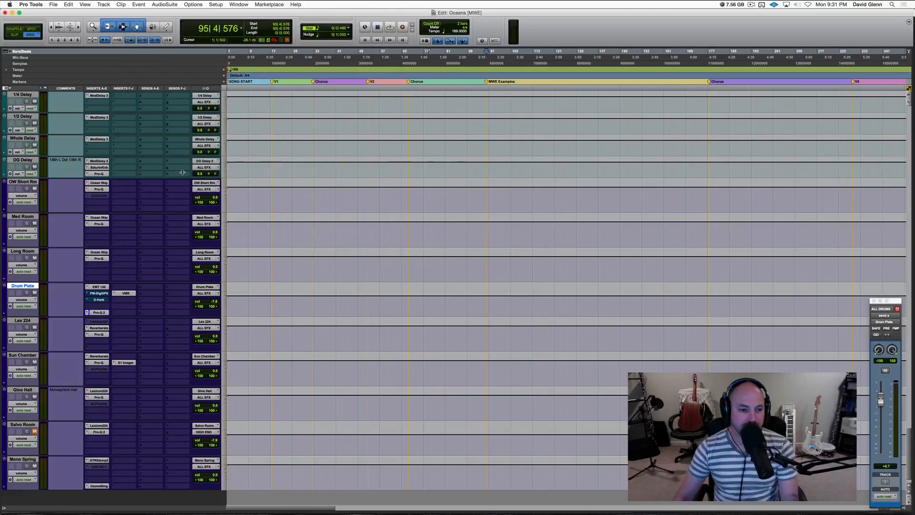
pyautogui.click(99, 287)
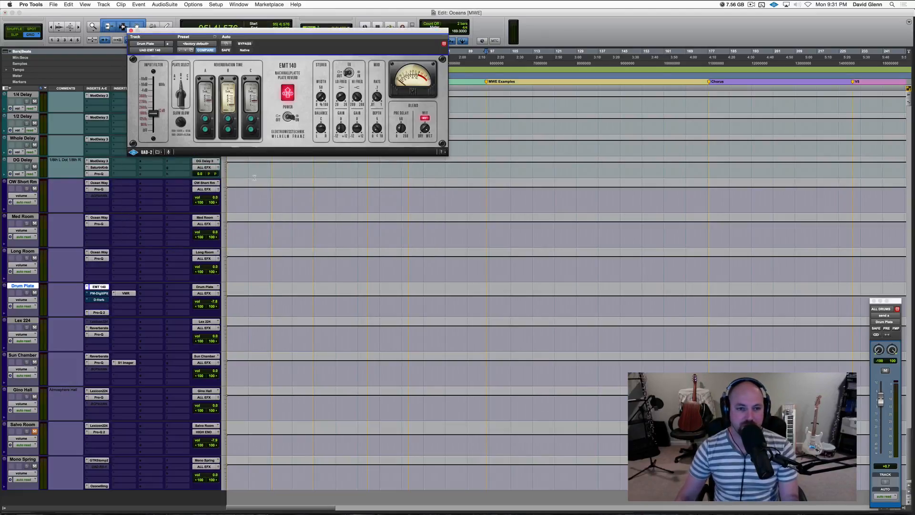
pyautogui.scroll(1, 298, 277)
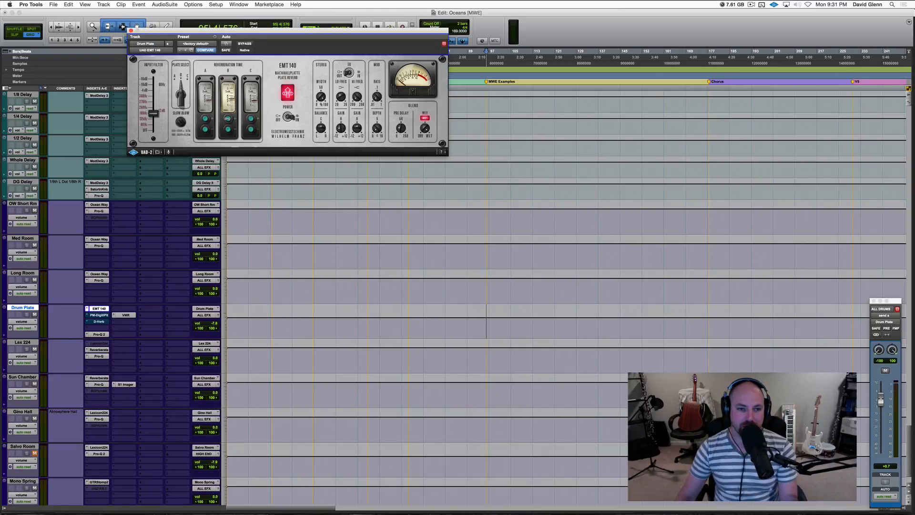
pyautogui.press('space')
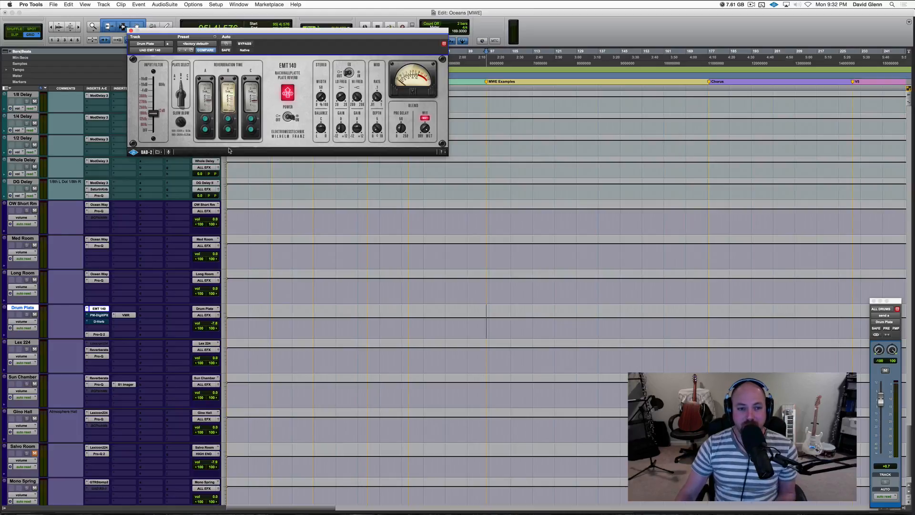
pyautogui.press('space')
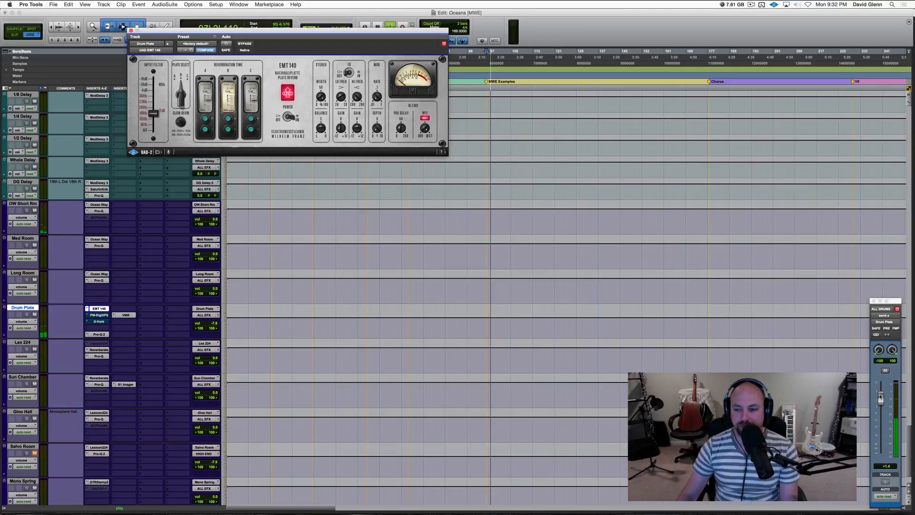
pyautogui.moveTo(880, 399); pyautogui.dragTo(881, 387)
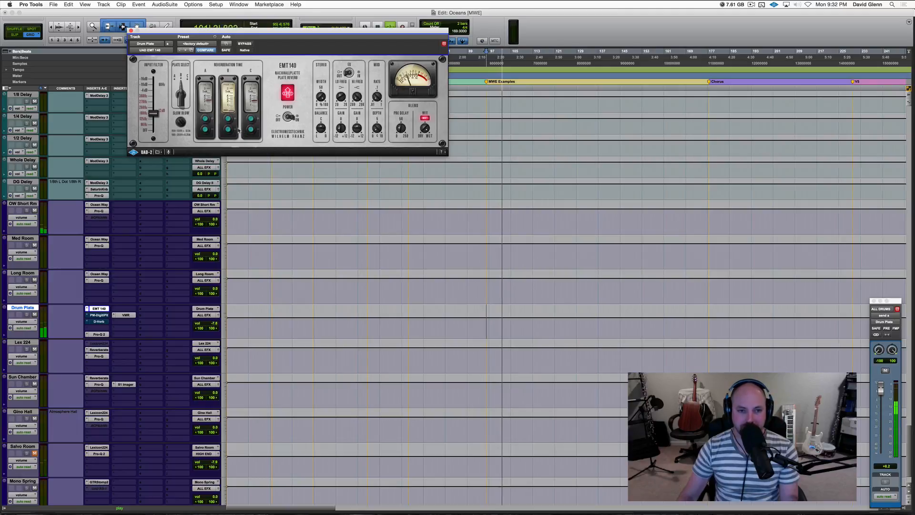
pyautogui.press('space')
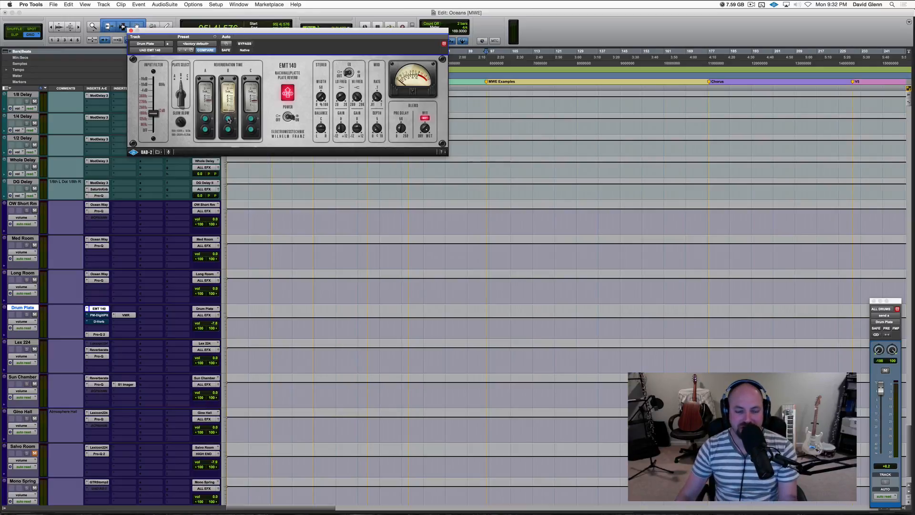
# Step: Audition the plate once more, lower the ALL DRUMS send to Drum Plate to about -7.3 dB, and mute it
pyautogui.press('space')
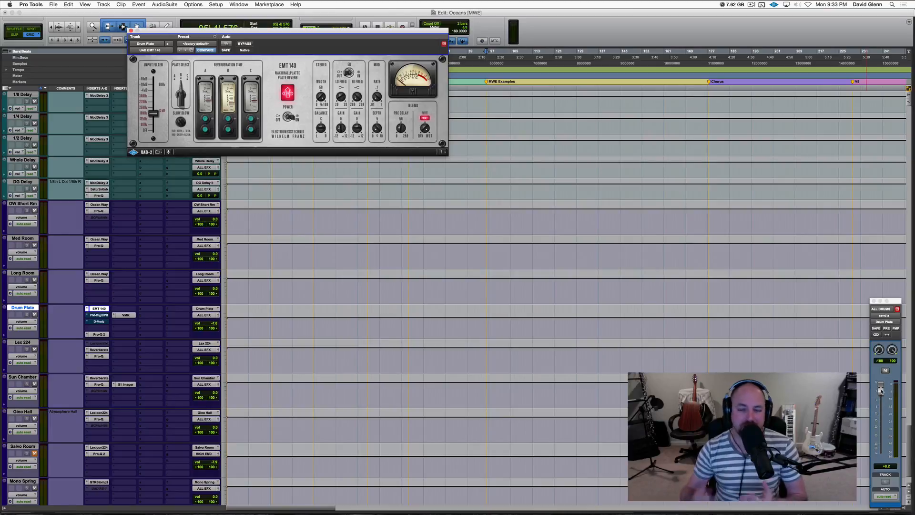
pyautogui.moveTo(881, 390); pyautogui.dragTo(882, 413)
pyautogui.click(885, 371)
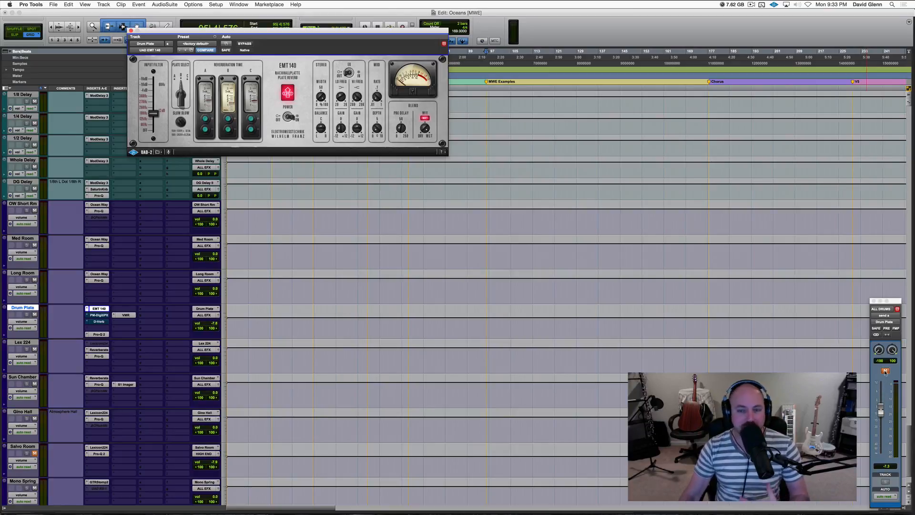